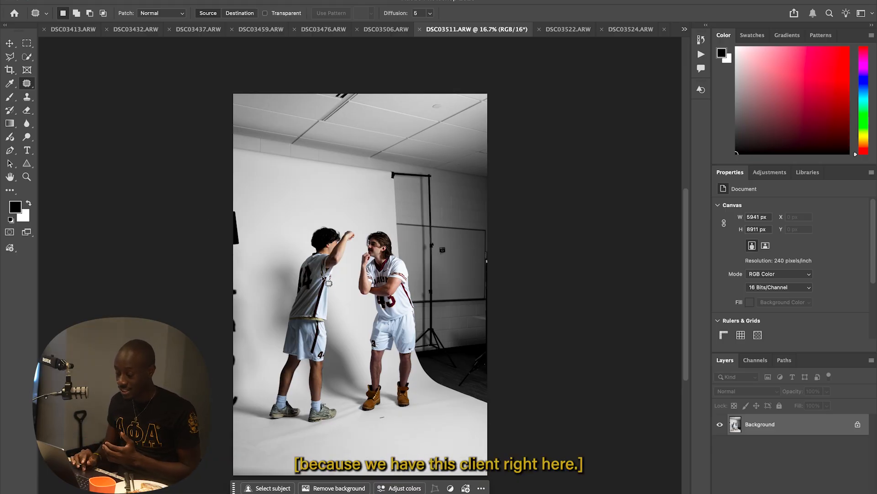
- Switch to the Patch tool for retouching the marks around the edge of the backdrop
left_click(11, 44)
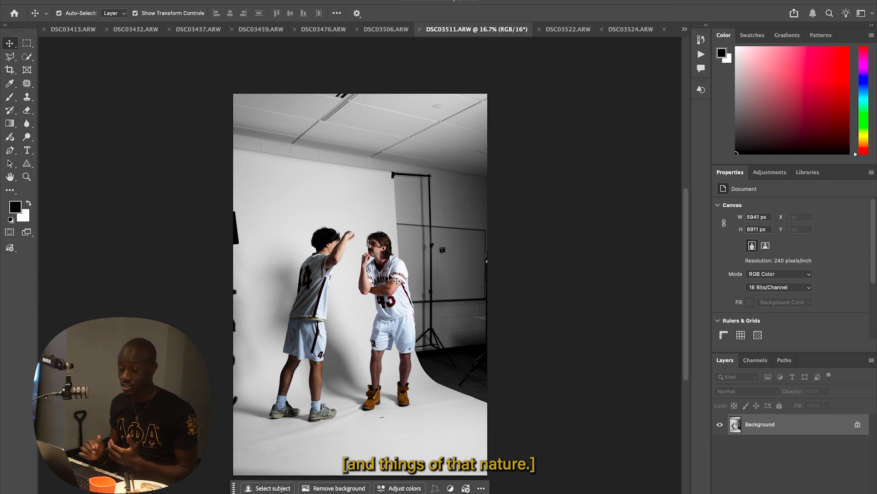
left_click(26, 83)
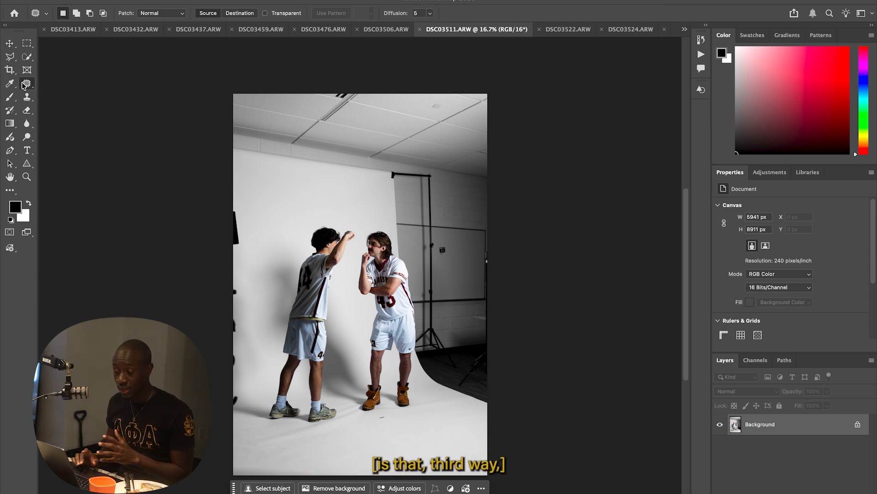
left_click_drag(237, 199, 248, 211)
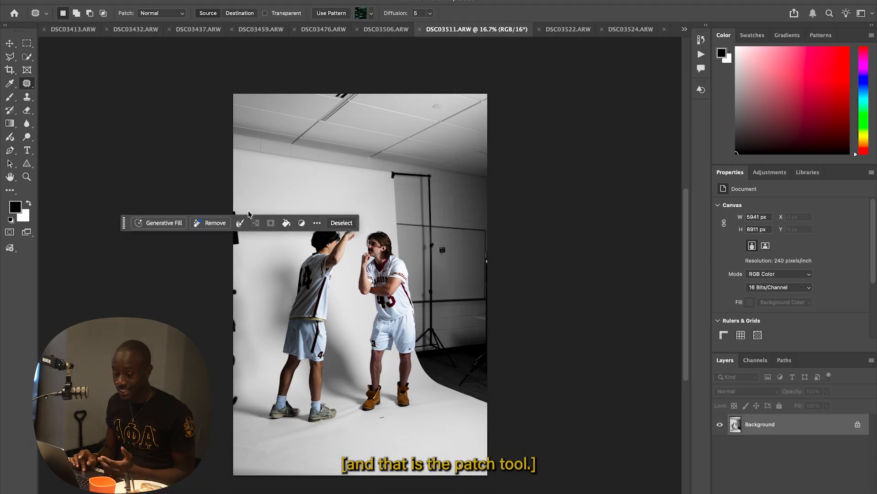
left_click(122, 148)
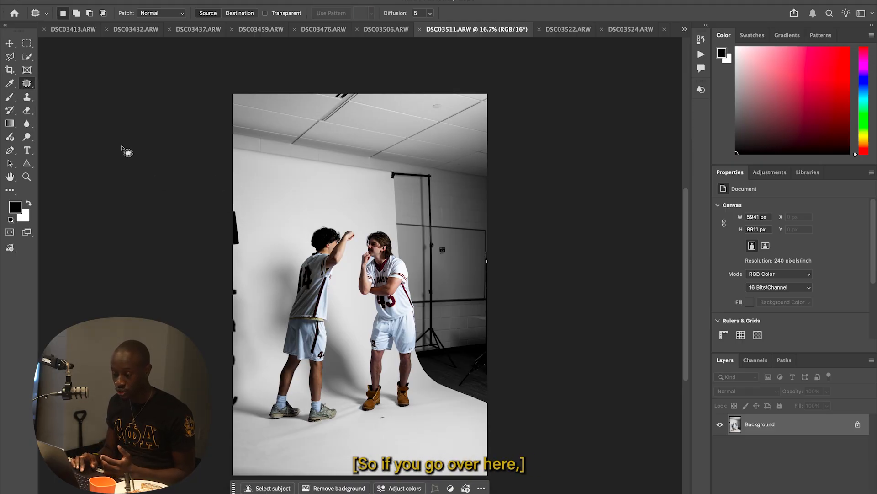
right_click(27, 83)
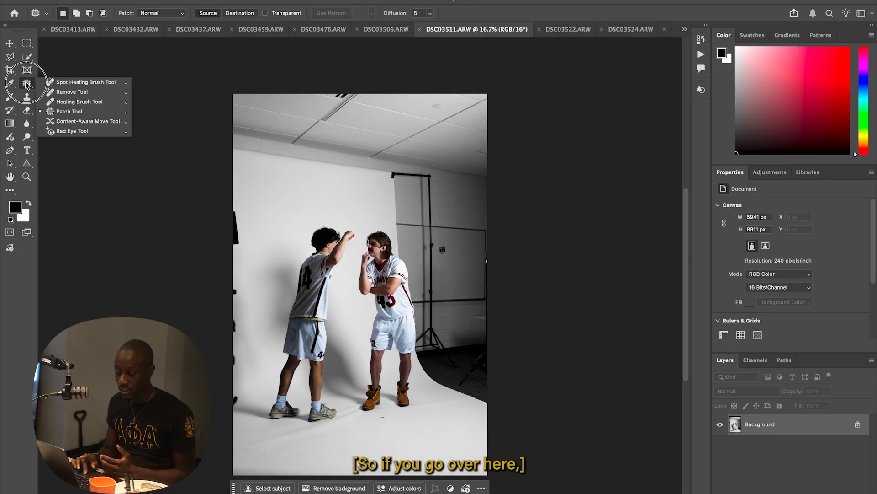
left_click(73, 111)
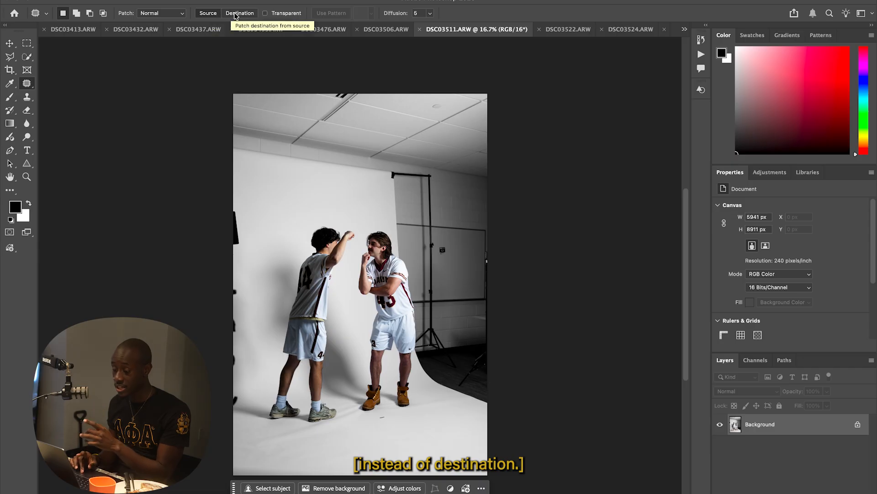
- Patch the large black object at the photo's left edge with clean backdrop and clear the selection
mouse_move(223, 204)
left_mouse_down()
mouse_move(251, 220)
mouse_move(235, 251)
mouse_move(219, 241)
mouse_move(221, 204)
mouse_move(230, 199)
left_mouse_up()
mouse_move(251, 237)
left_mouse_down()
mouse_move(243, 231)
mouse_move(261, 226)
left_mouse_up()
key("ctrl+d")
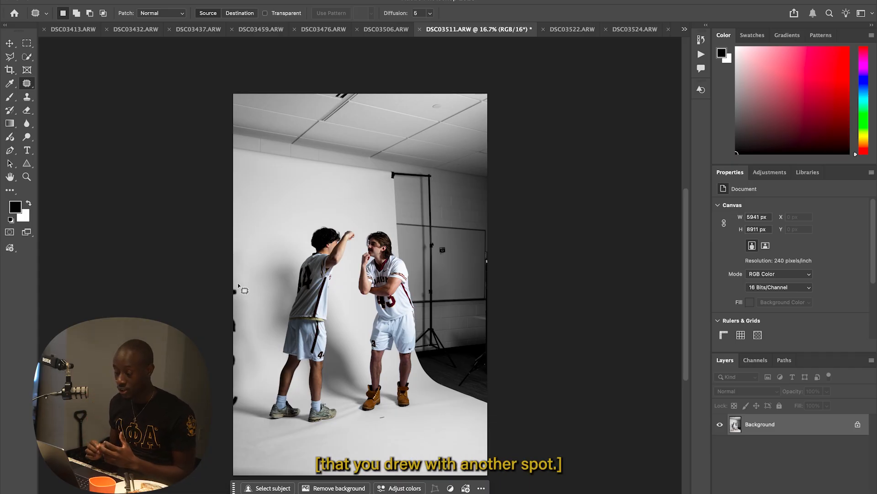
- Patch the remaining dark spots down the photo's left edge and the small mark on the floor with clean backdrop
mouse_move(234, 286)
left_mouse_down()
mouse_move(249, 290)
mouse_move(235, 305)
left_mouse_up()
mouse_move(379, 417)
left_mouse_down()
mouse_move(394, 423)
mouse_move(381, 418)
left_mouse_up()
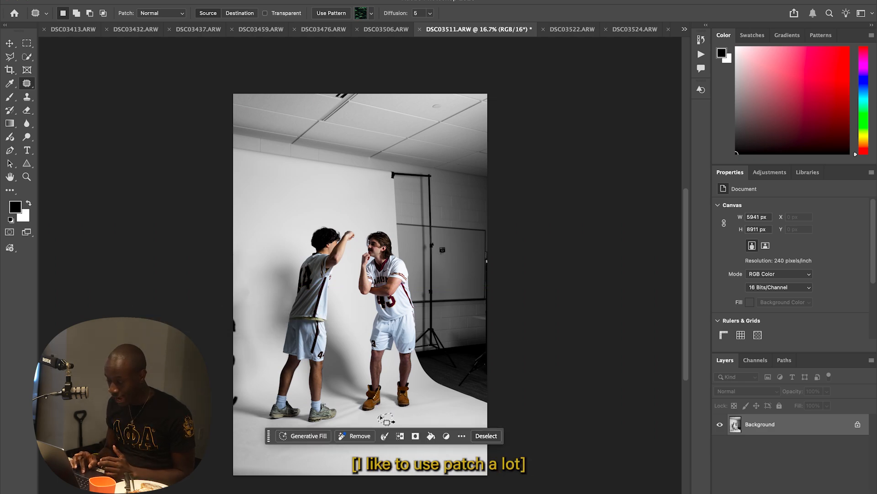
mouse_move(233, 340)
left_mouse_down()
mouse_move(219, 309)
mouse_move(229, 368)
mouse_move(251, 361)
left_mouse_up()
mouse_move(252, 283)
left_mouse_down()
mouse_move(243, 286)
mouse_move(247, 300)
mouse_move(263, 288)
mouse_move(236, 308)
mouse_move(250, 308)
left_mouse_up()
left_click(260, 343)
left_click(229, 386)
left_click_drag(227, 409, 245, 387)
left_click(252, 361)
- Try to patch the whole ceiling area with the backdrop below it, and undo the patch
mouse_move(233, 161)
left_mouse_down()
mouse_move(475, 197)
mouse_move(502, 98)
mouse_move(402, 73)
mouse_move(222, 94)
left_mouse_up()
left_click_drag(293, 120, 295, 172)
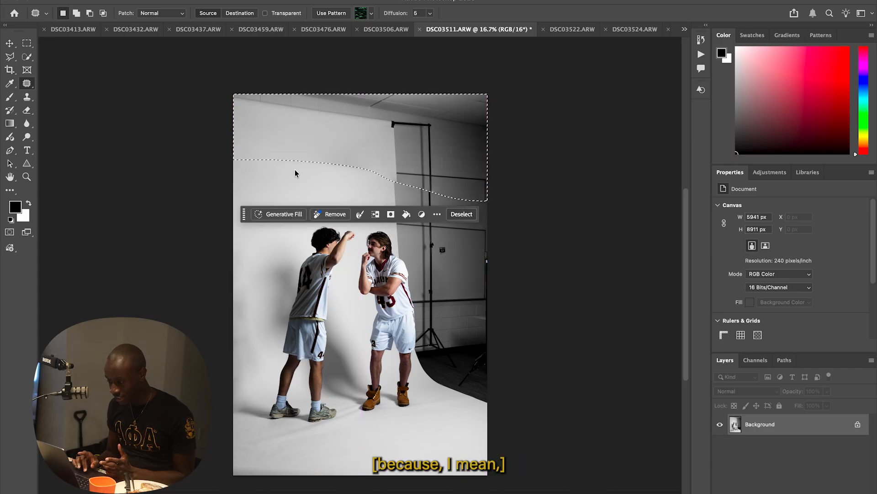
left_click(601, 190)
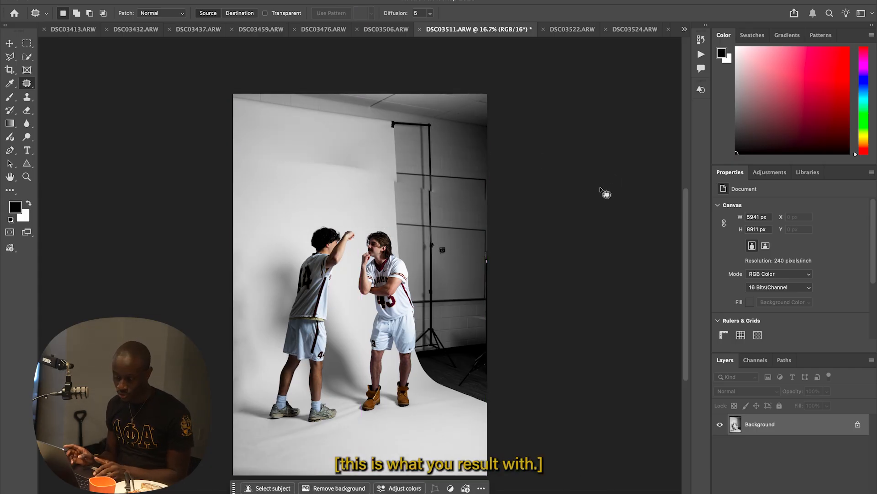
key("super+z")
key("super+z")
- Clear the old selection, duplicate the Background layer, and make a rectangular selection over the ceiling across the photo's full width
key("m")
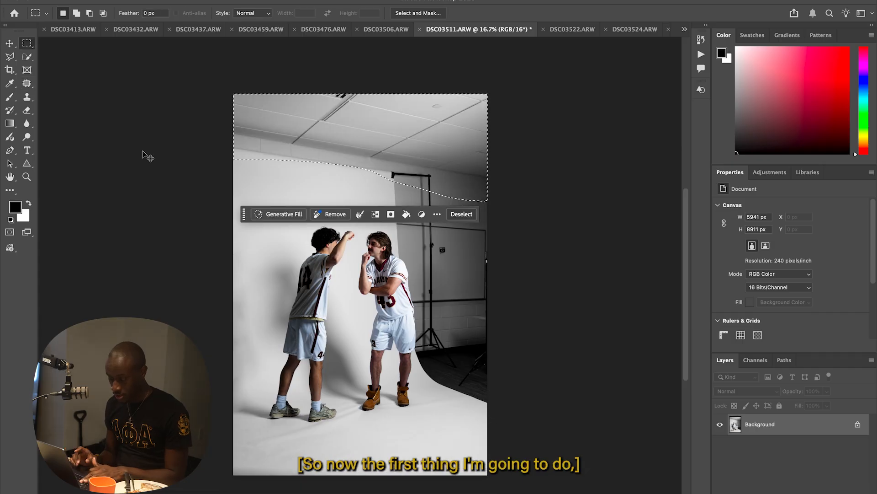
left_click(145, 151)
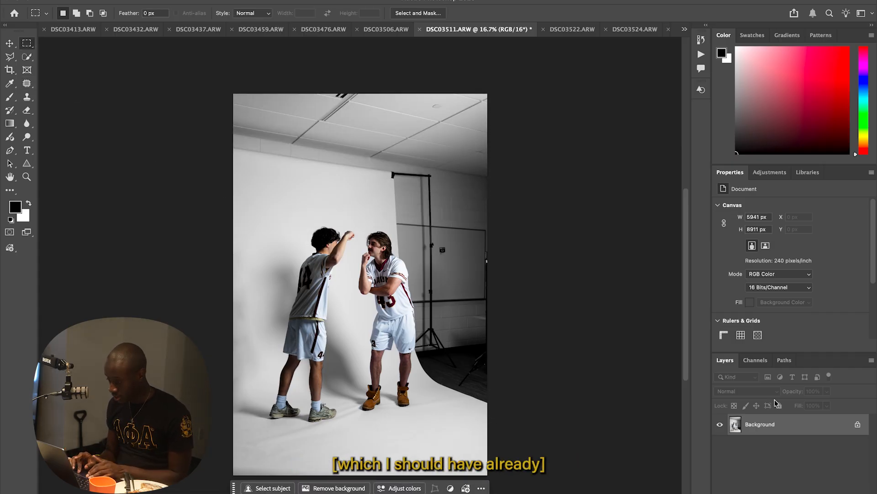
key("super+j")
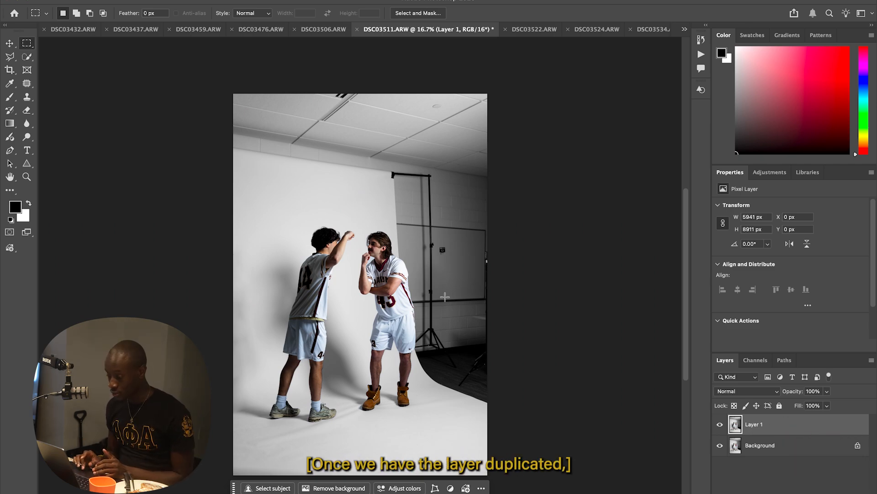
left_click_drag(215, 75, 498, 188)
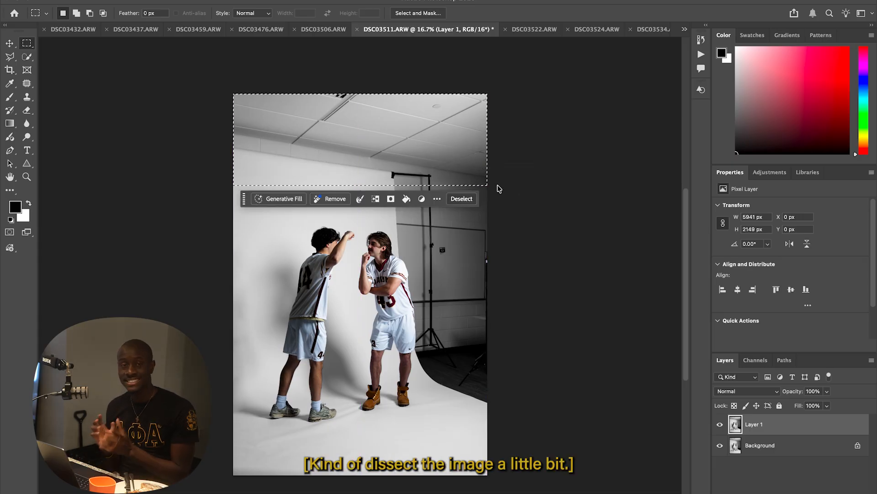
- Try a Generative Fill without a prompt on the ceiling selection and review the second and third variations
left_click(282, 199)
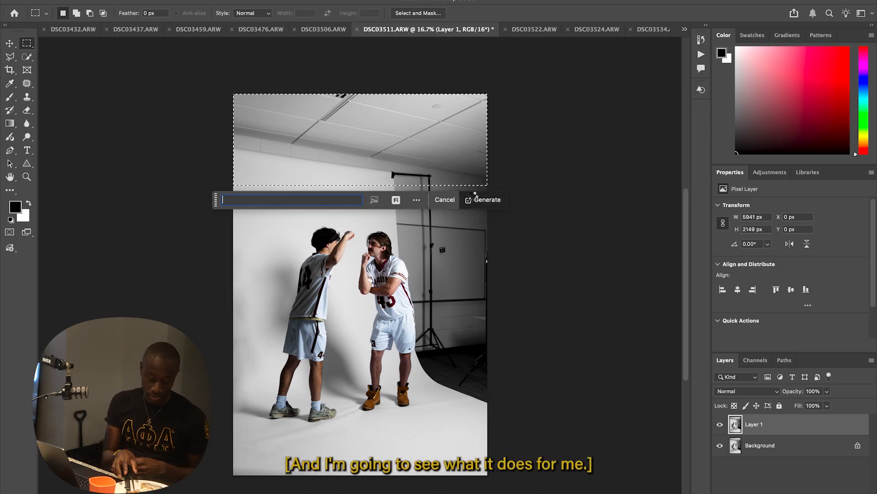
left_click(475, 197)
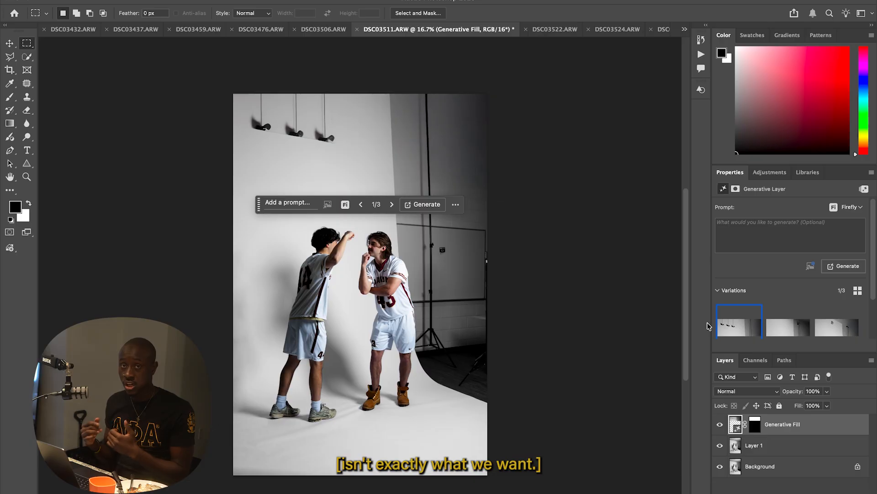
left_click(783, 327)
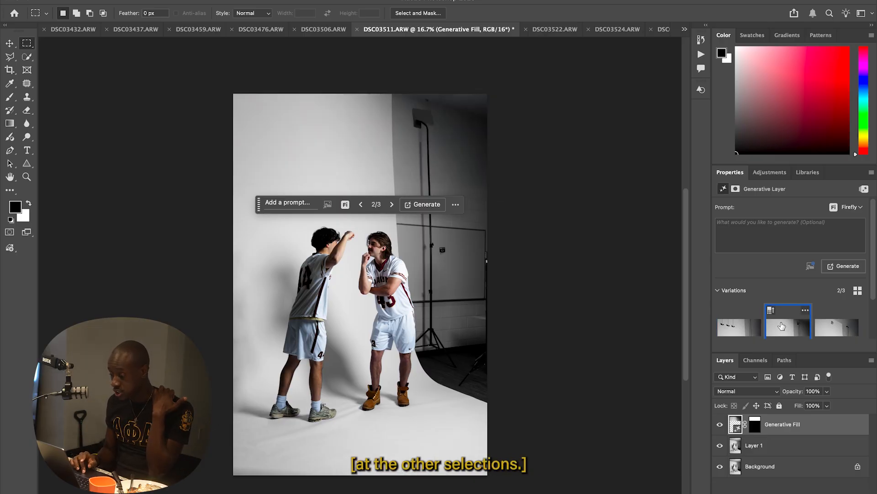
left_click(837, 329)
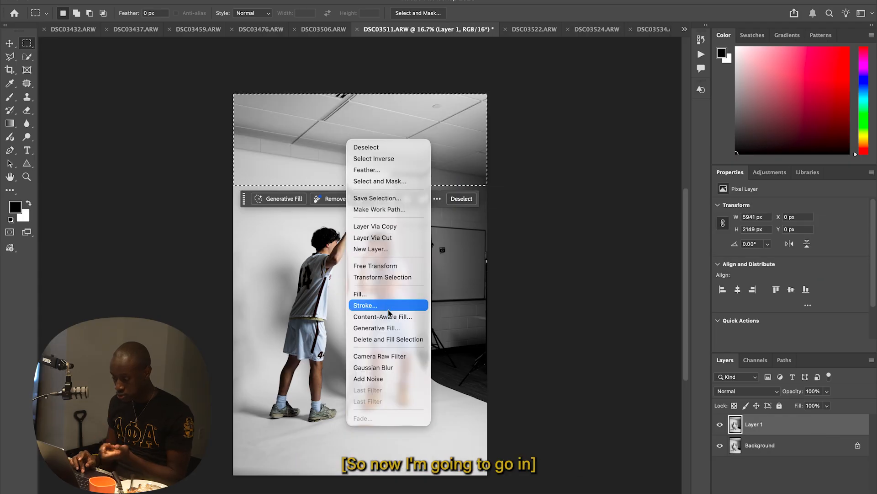
- Start a Content-Aware Fill on the ceiling selection and exclude both players and the dark studio area from the sampling area
left_click(396, 317)
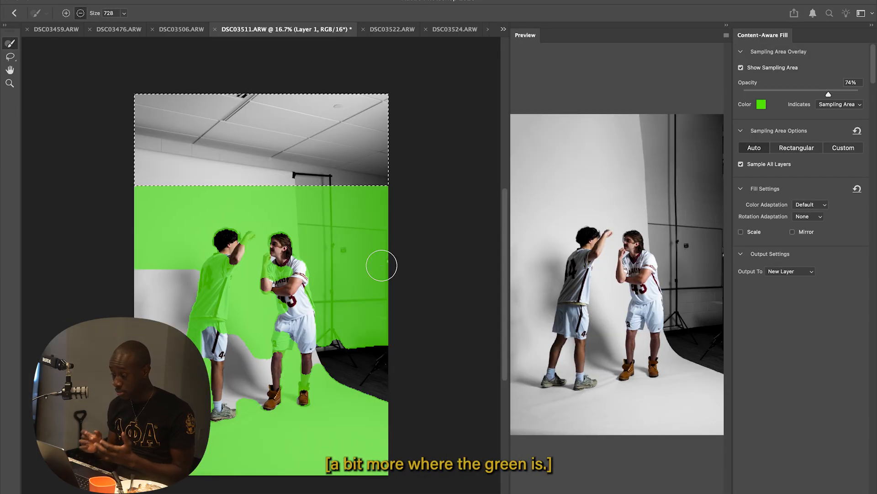
left_click(306, 203)
mouse_move(308, 207)
left_mouse_down()
mouse_move(386, 189)
mouse_move(326, 195)
mouse_move(322, 230)
mouse_move(314, 246)
left_mouse_up()
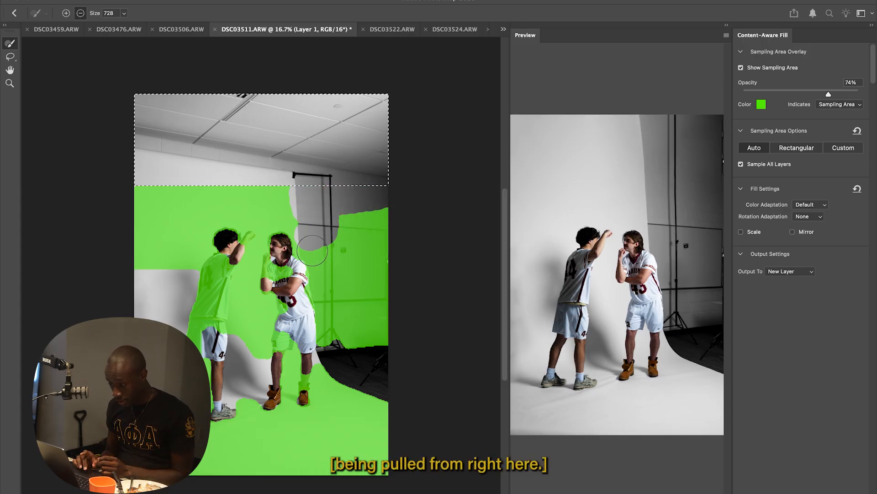
mouse_move(374, 344)
left_mouse_down()
mouse_move(342, 245)
mouse_move(357, 213)
mouse_move(369, 404)
mouse_move(352, 400)
mouse_move(307, 338)
mouse_move(306, 401)
mouse_move(281, 373)
mouse_move(275, 406)
mouse_move(250, 407)
left_mouse_up()
mouse_move(250, 271)
left_mouse_down()
mouse_move(287, 253)
mouse_move(282, 241)
mouse_move(274, 341)
mouse_move(221, 244)
mouse_move(207, 289)
mouse_move(229, 295)
left_mouse_up()
mouse_move(216, 361)
left_mouse_down()
mouse_move(220, 343)
mouse_move(195, 350)
left_mouse_up()
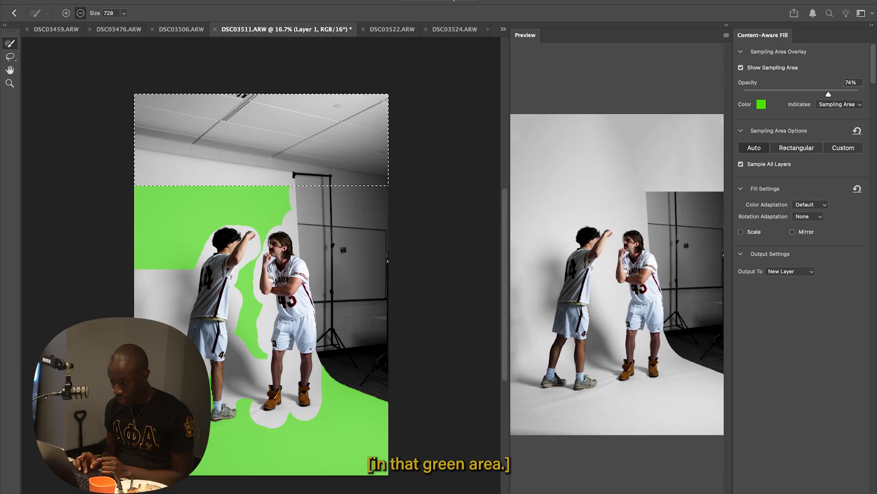
- Add the plain backdrop beside the back of the player with raised arm to the sampling area
left_click(66, 13)
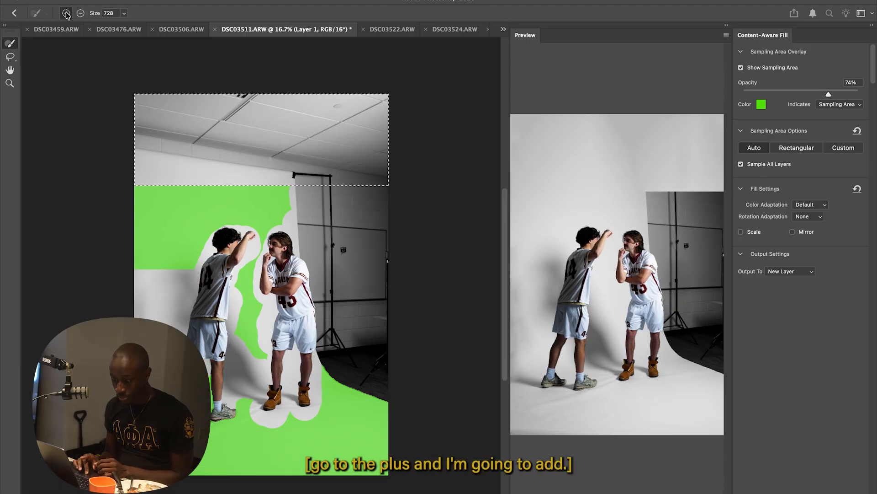
mouse_move(172, 261)
left_mouse_down()
mouse_move(150, 267)
mouse_move(148, 286)
mouse_move(183, 262)
left_mouse_up()
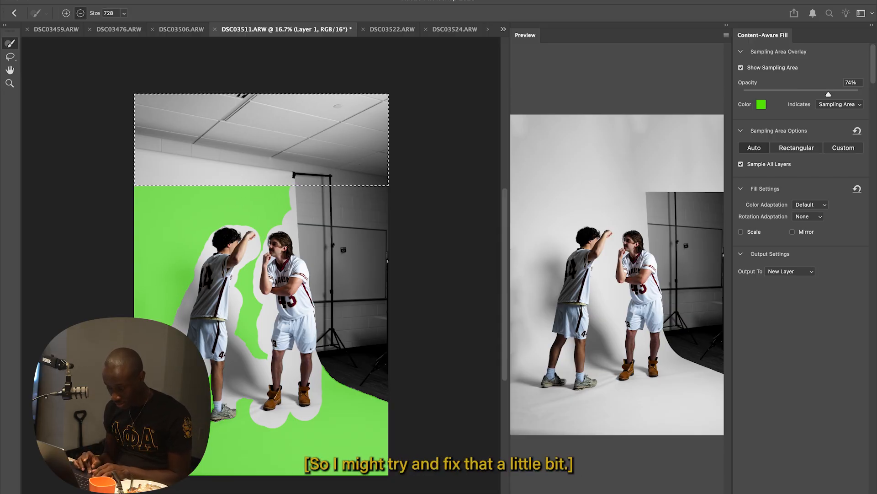
key("e")
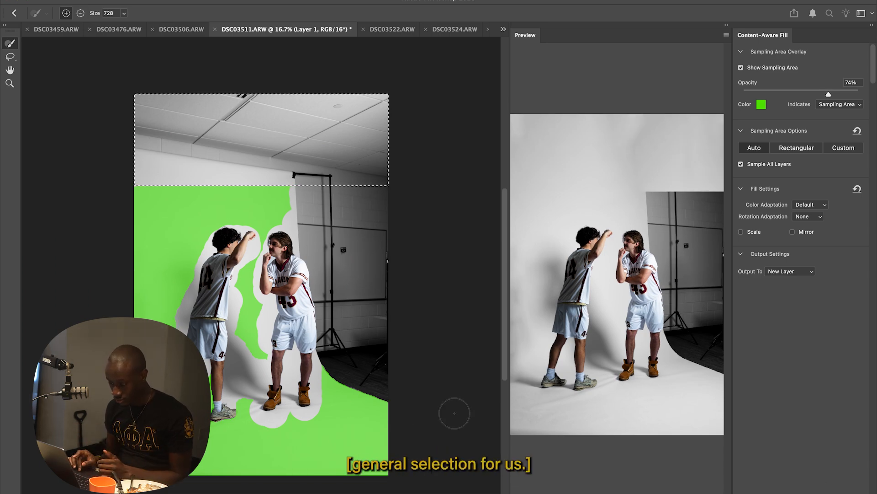
- Apply the content-aware fill of the ceiling to a new layer and clear the selection
key("bracketleft")
key("bracketleft")
key("bracketleft")
key("bracketleft")
key("bracketleft")
key("Return")
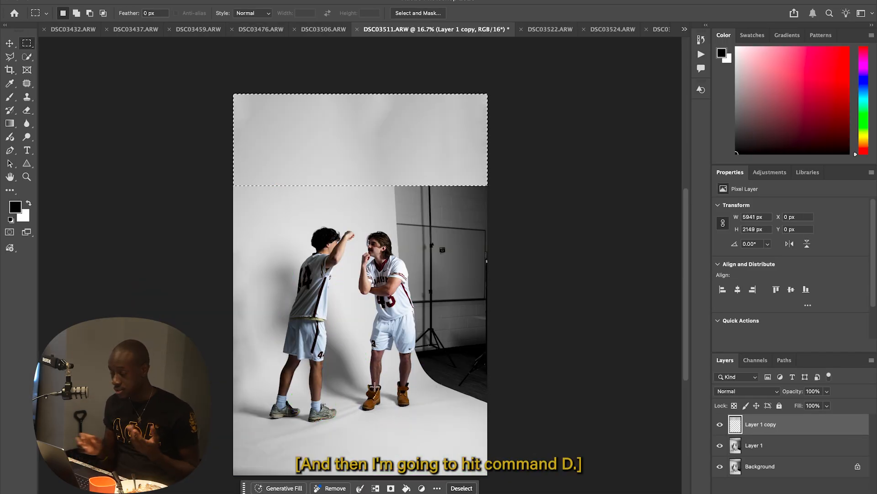
key("super+d")
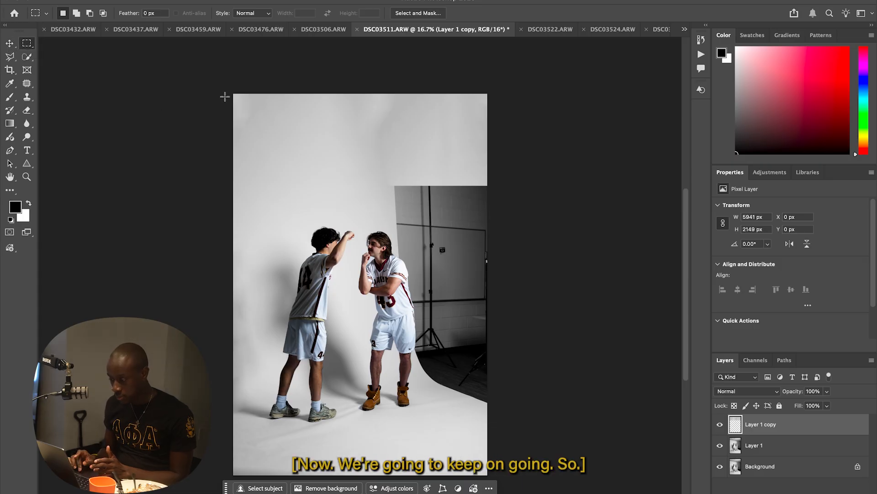
mouse_move(378, 176)
left_mouse_down()
mouse_move(501, 227)
mouse_move(451, 424)
left_mouse_up()
left_click_drag(429, 196, 489, 408)
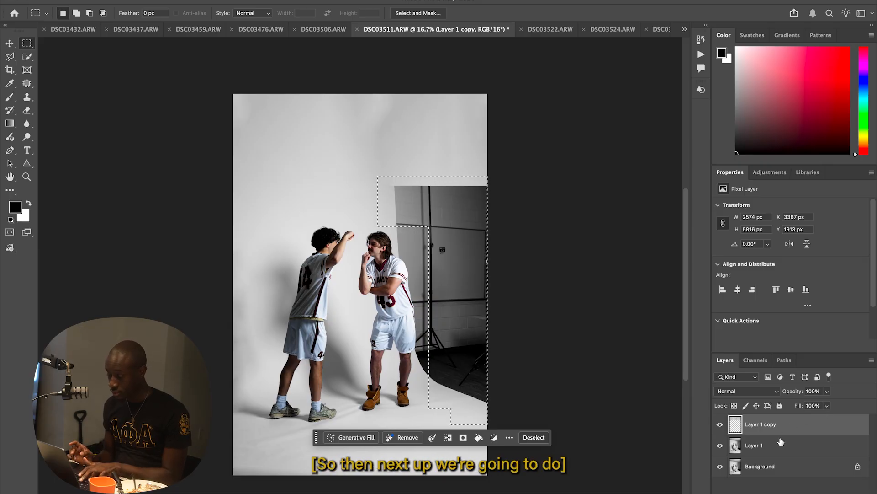
key("ctrl+d")
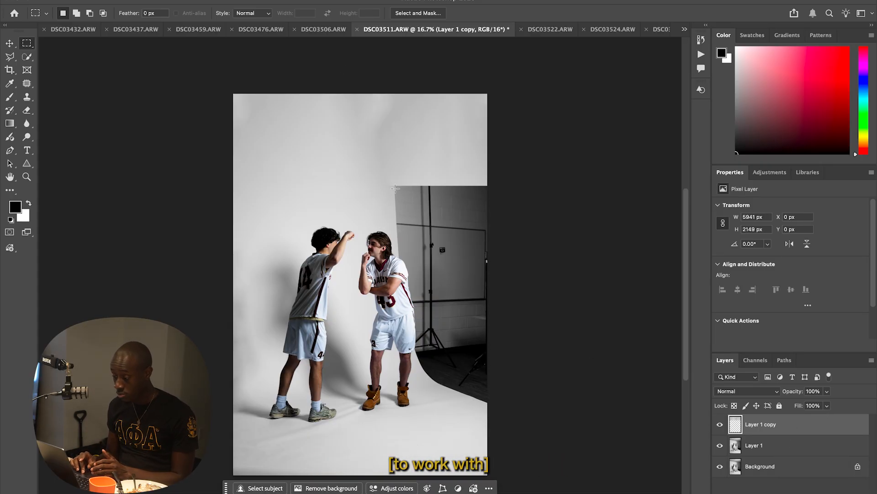
- Merge Layer 1 copy with Layer 1
left_click(788, 447, "shift")
right_click(790, 450)
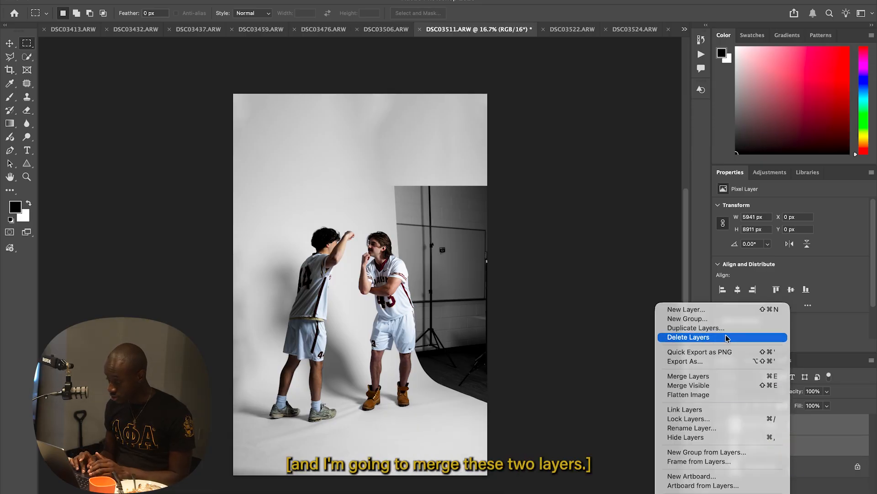
left_click(726, 376)
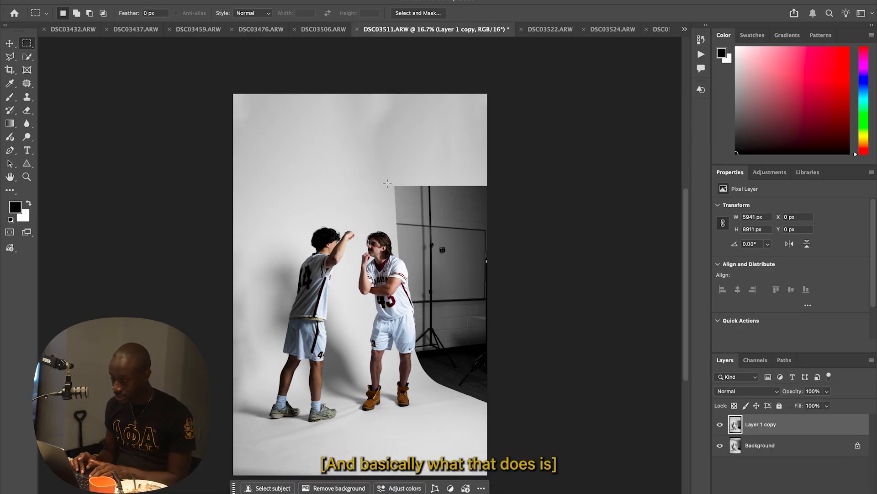
- Select the dark studio area beside the backdrop with combined rectangular selections, from above the player's head down to the floor
left_click_drag(387, 180, 446, 227)
left_click_drag(383, 179, 495, 225)
left_click_drag(428, 206, 506, 430)
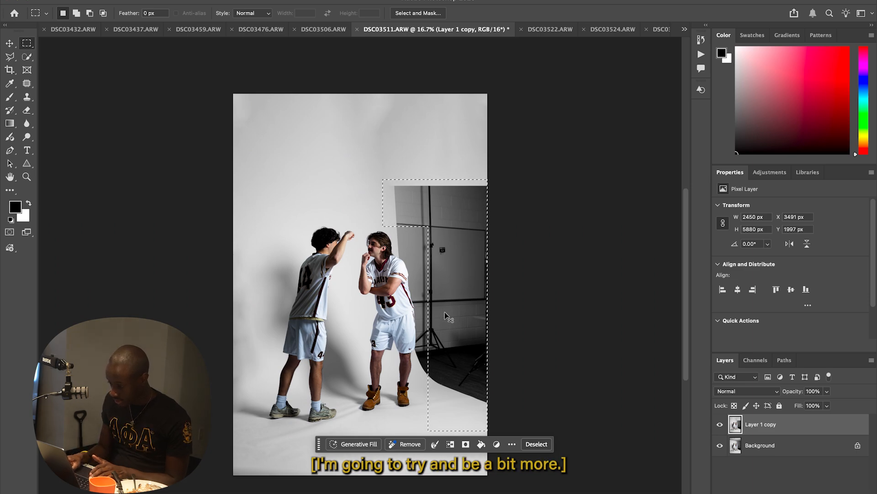
- Extend the selection in rectangular steps close to the head, shoulder and side of the player in jersey 43
key("super+equal")
key("super+equal")
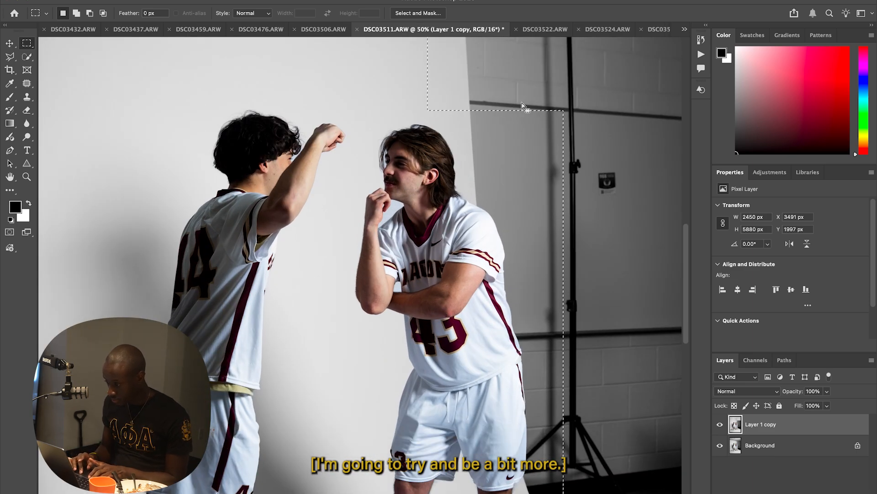
left_click_drag(498, 101, 567, 196)
left_click_drag(538, 223, 582, 239)
left_click_drag(527, 237, 597, 352)
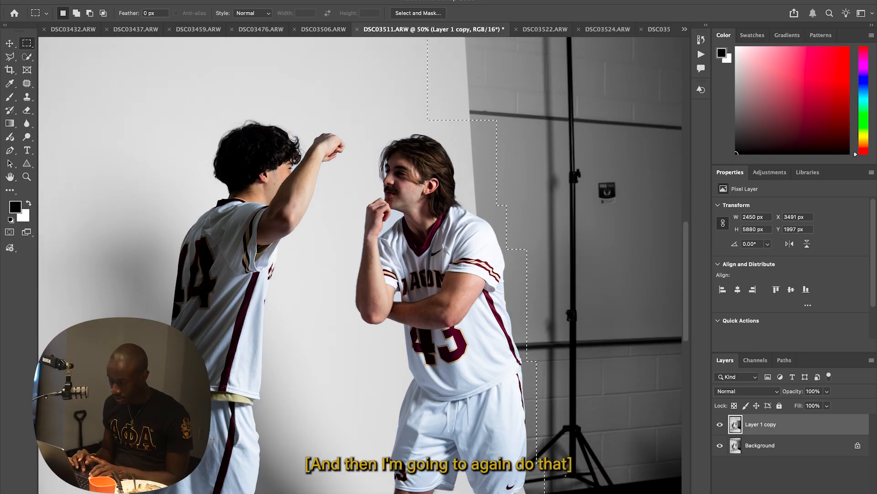
- Start a content-aware fill of the selected studio area and exclude both players' heads, arms and jerseys from the sampling area
right_click(522, 309)
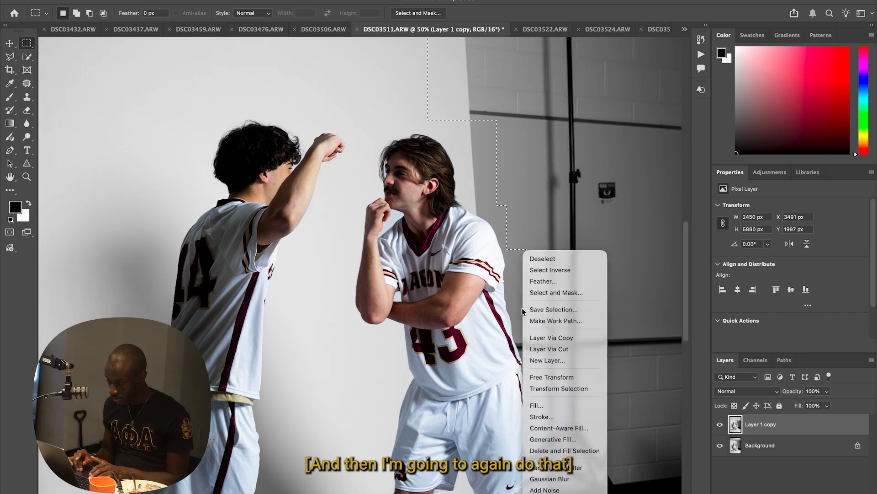
left_click(578, 426)
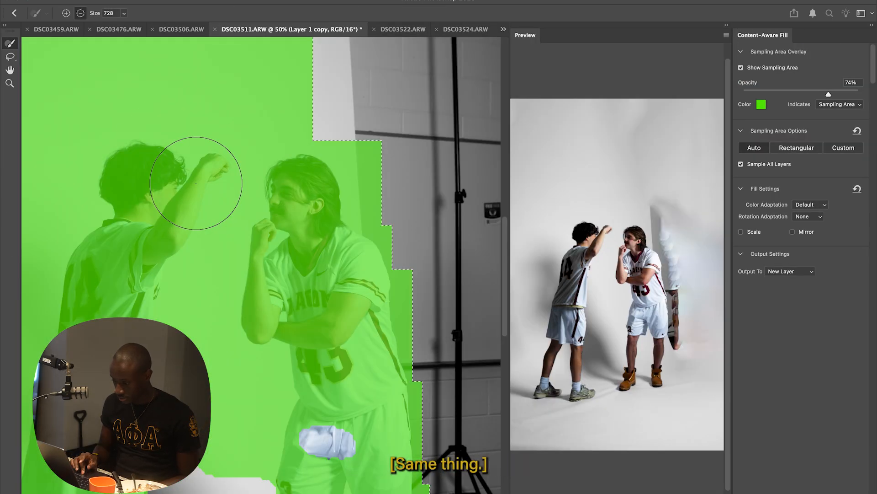
mouse_move(191, 172)
left_mouse_down()
mouse_move(157, 157)
mouse_move(122, 157)
mouse_move(107, 181)
left_mouse_up()
mouse_move(104, 297)
left_mouse_down()
mouse_move(118, 275)
mouse_move(137, 283)
left_mouse_up()
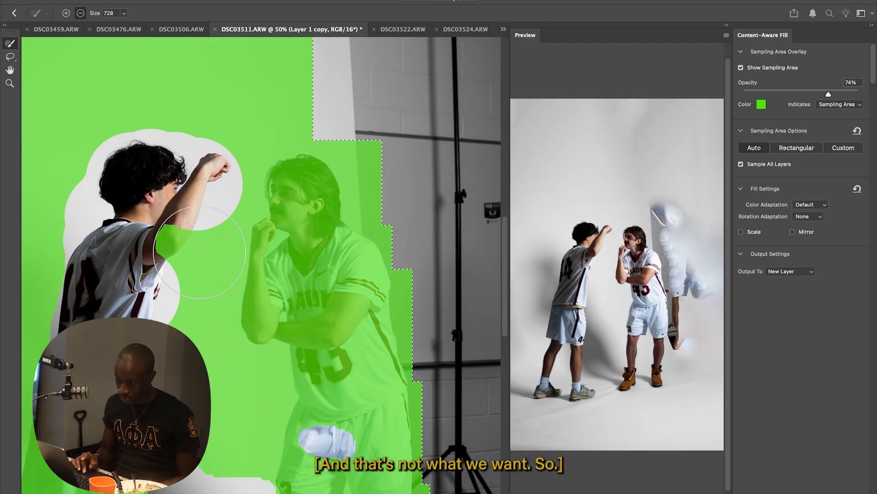
mouse_move(196, 311)
left_mouse_down()
mouse_move(327, 265)
mouse_move(446, 284)
left_mouse_up()
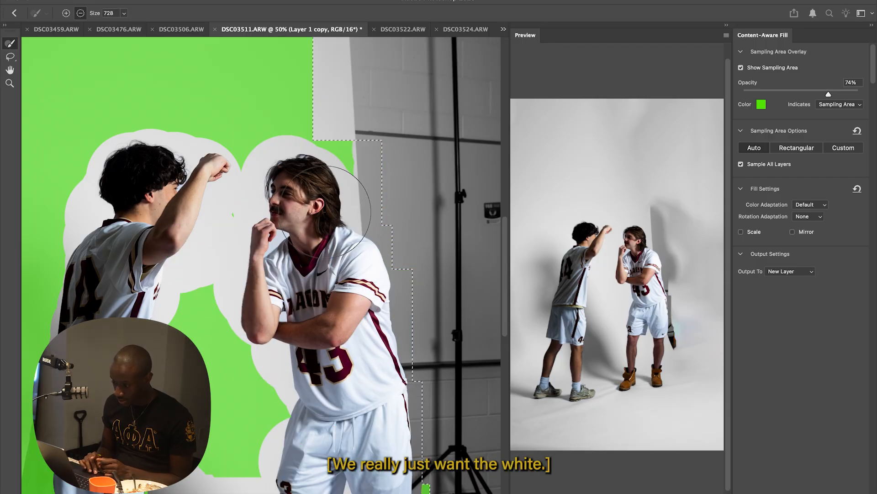
- Refine the sampling area with a 250-size brush, excluding both players' shorts, legs and shoes
scroll(284, 208, "up", 5)
scroll(291, 211, "down", 6)
left_click(66, 13)
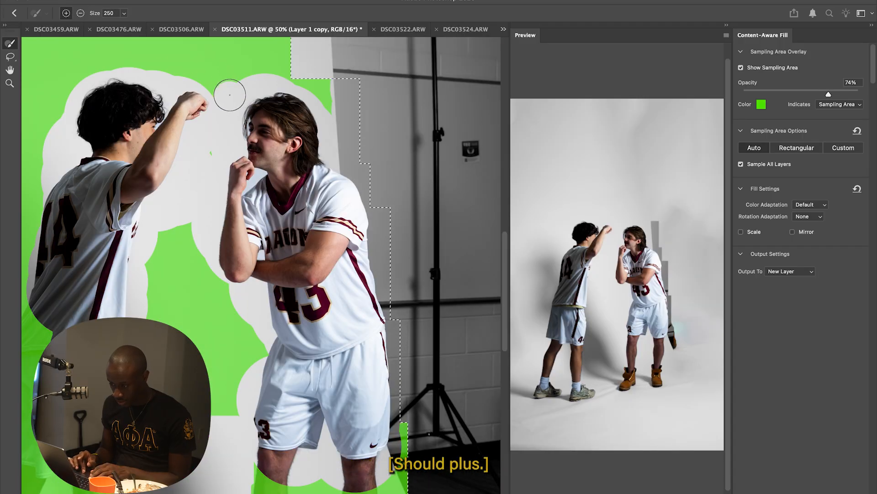
scroll(131, 311, "down", 4)
left_click_drag(115, 310, 41, 485)
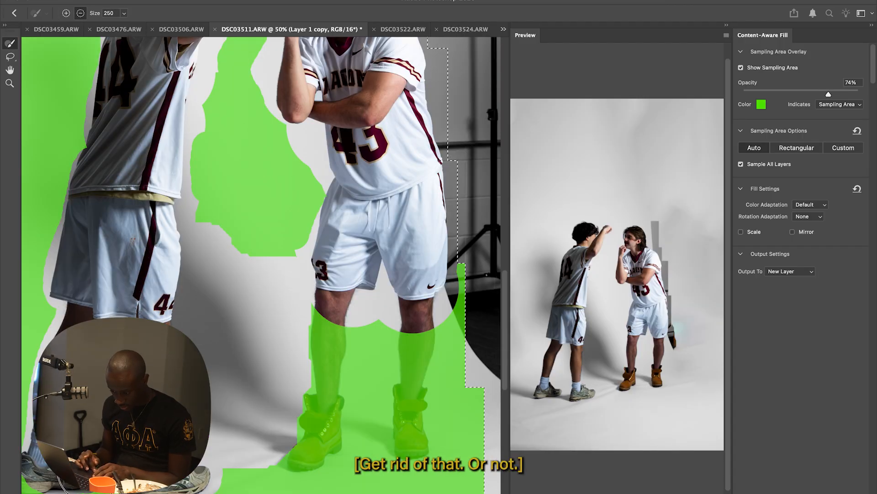
scroll(50, 452, "down", 4)
left_click_drag(367, 211, 410, 298)
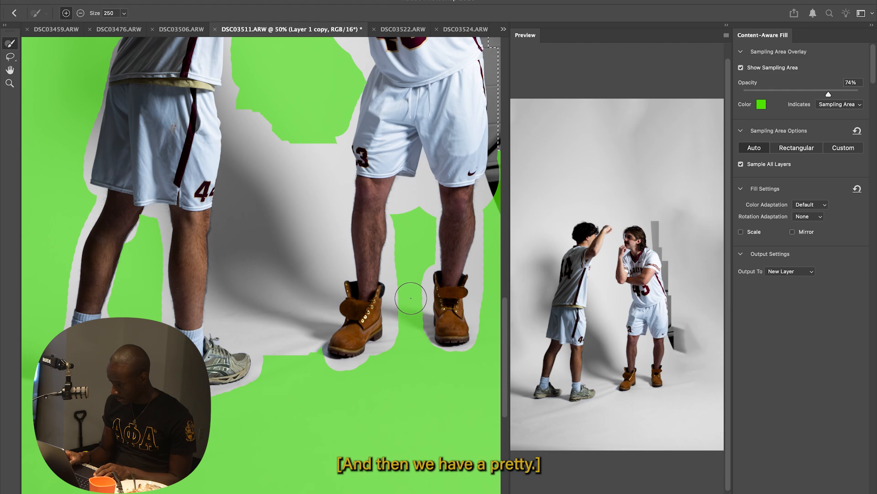
- Apply the content-aware fill of the studio area to a new layer
key("ctrl+minus")
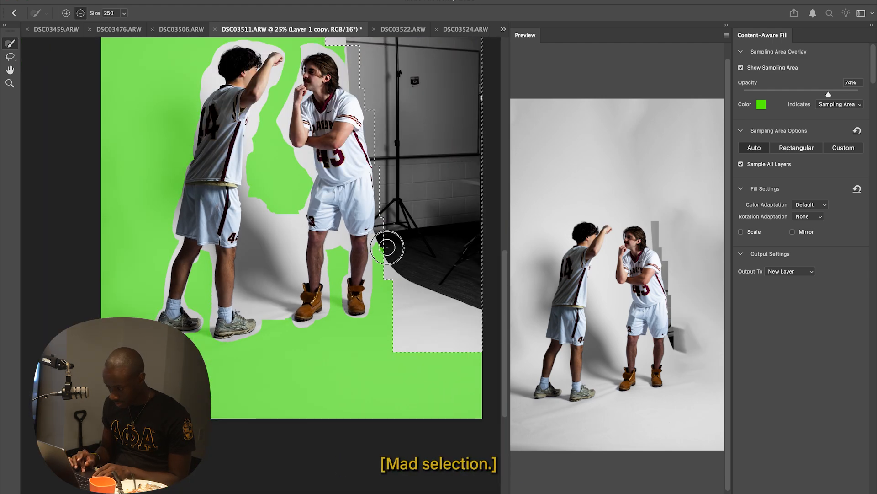
scroll(385, 267, "up", 2)
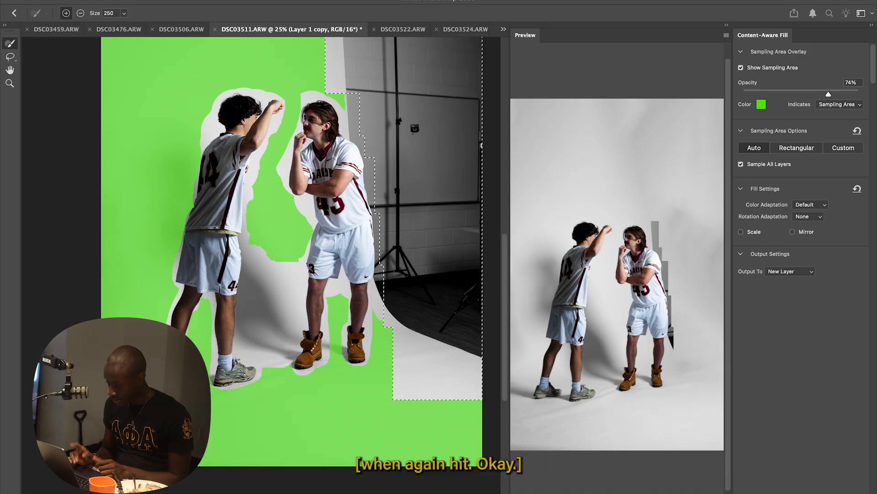
key("Return")
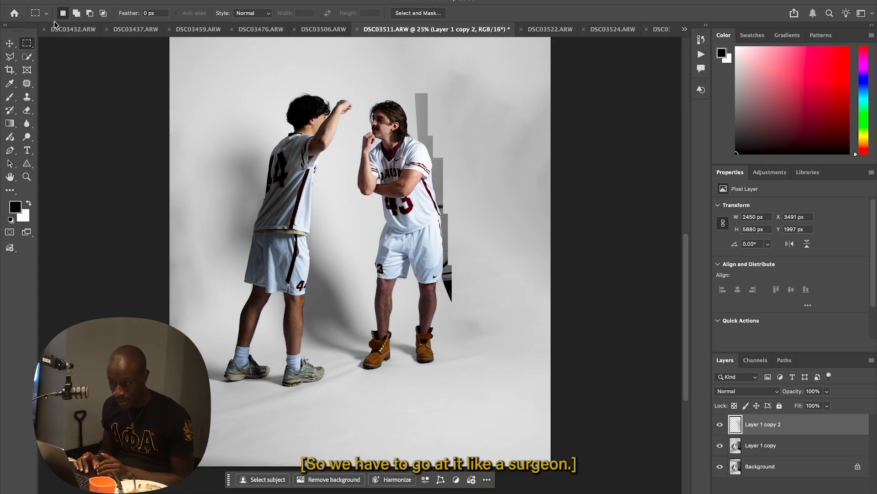
- Set Select Subject processing to Cloud for the Quick Selection tool and try to select the players
left_click_drag(403, 86, 450, 111)
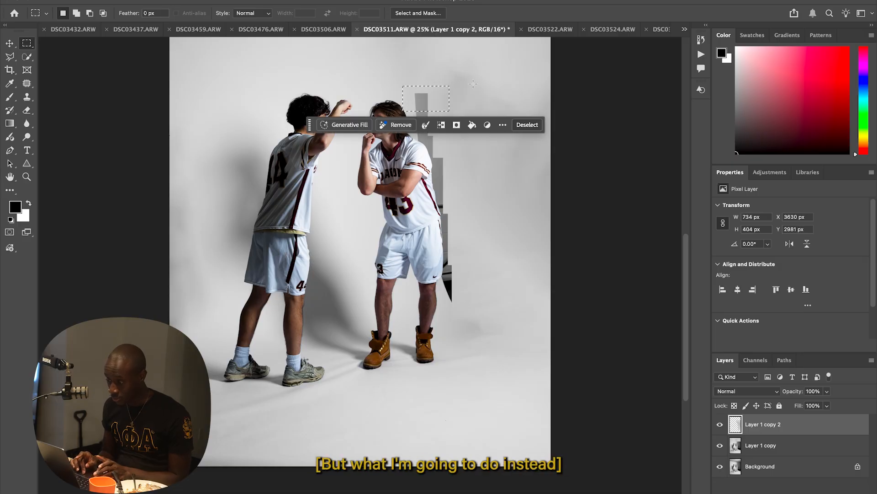
left_click(471, 84)
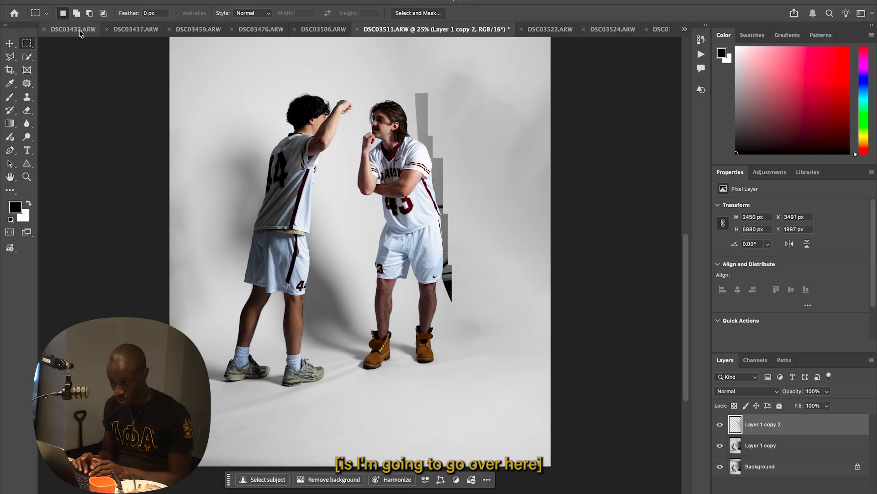
left_click(26, 57)
left_click(331, 13)
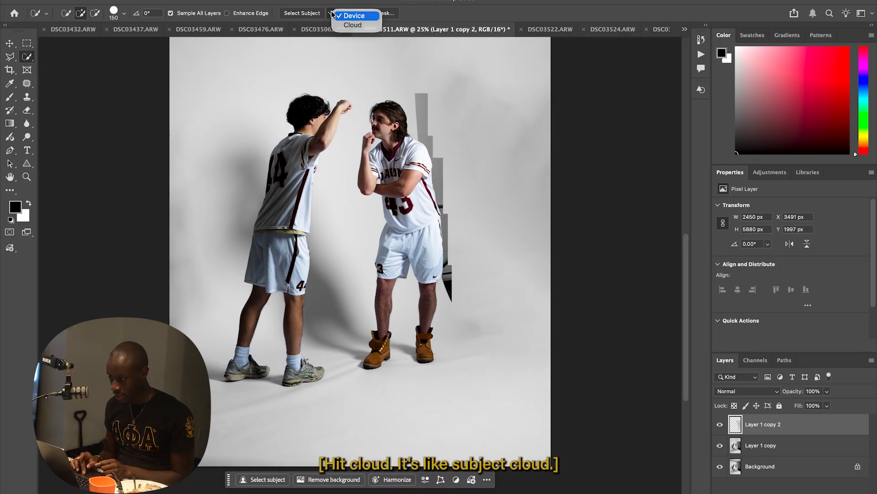
left_click(350, 25)
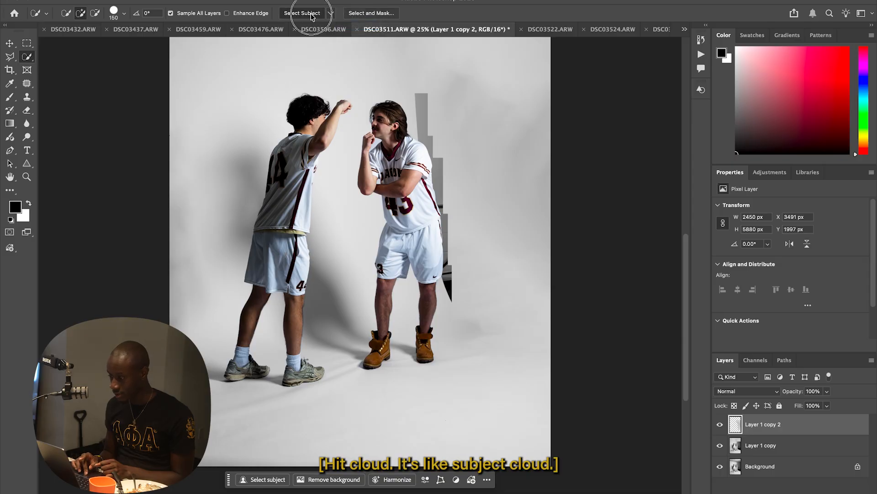
left_click(311, 14)
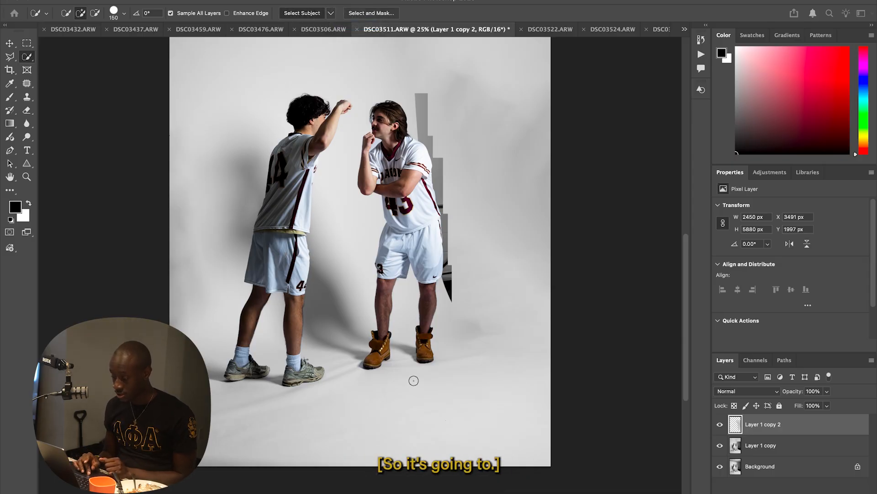
- Merge Layer 1 copy 2 with Layer 1 copy
left_click(784, 449)
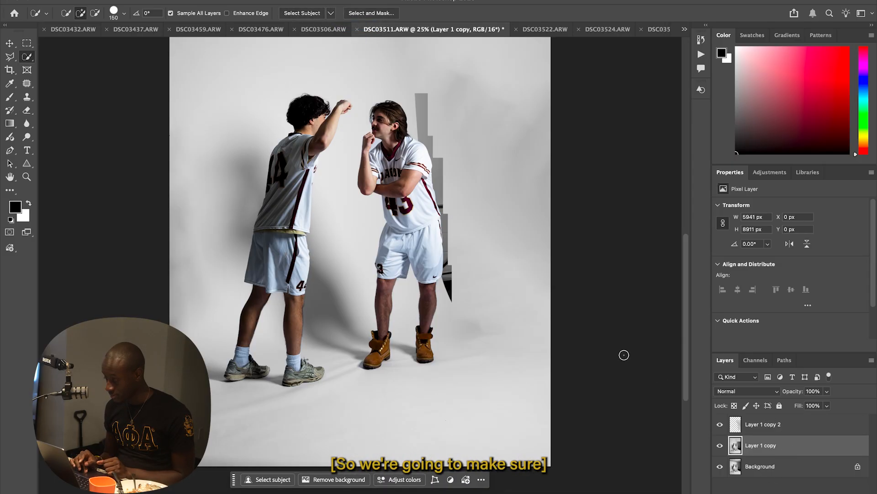
left_click(801, 432, "shift")
right_click(801, 432)
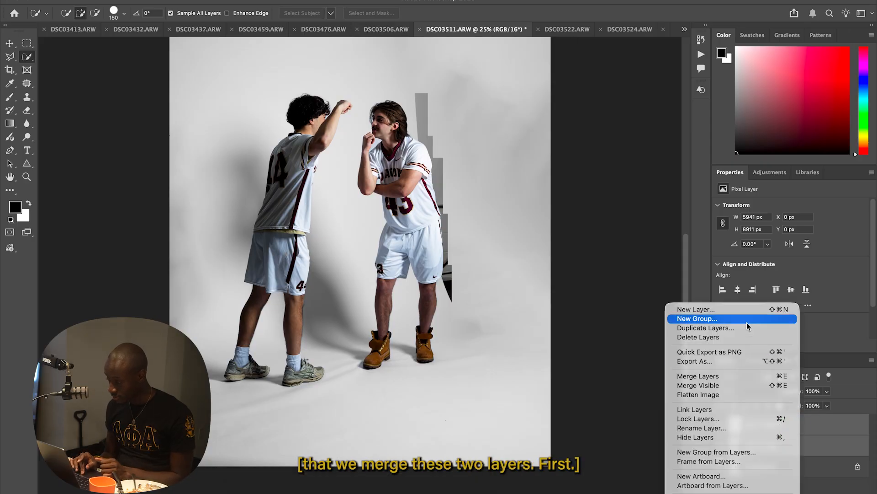
left_click(694, 363)
- Select both players on the merged layer with Select Subject in Cloud mode
right_click(27, 56)
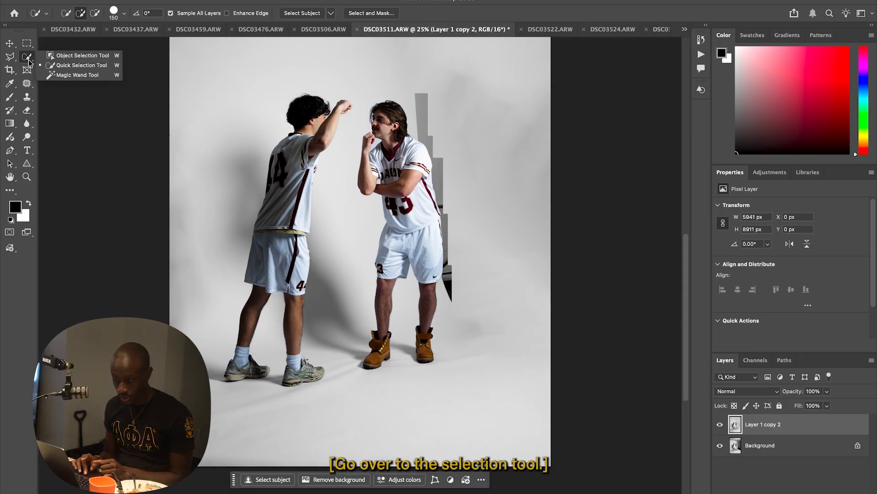
left_click(330, 12)
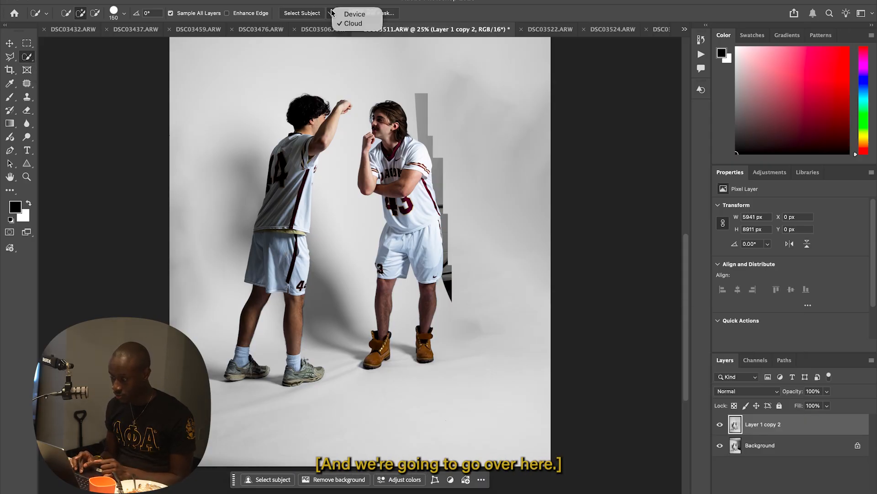
left_click(305, 19)
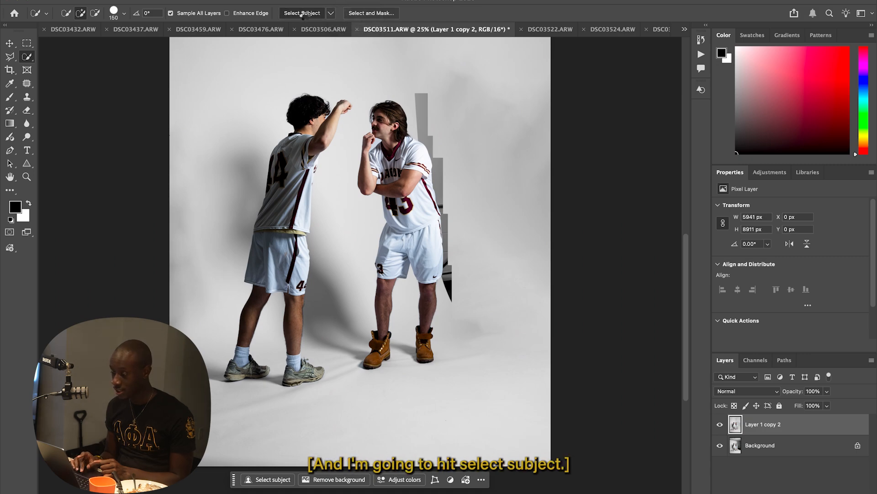
left_click(304, 15)
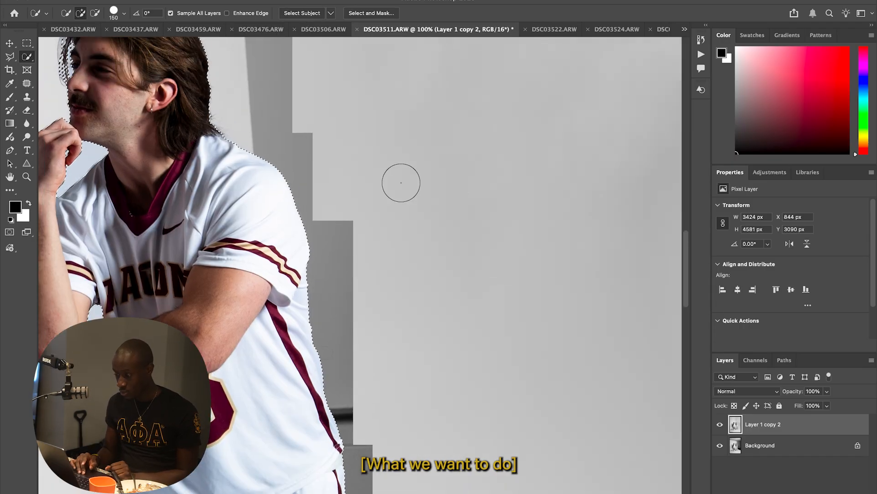
- Check the selection edge along the player in jersey 43, and invert the selection to cover the backdrop
scroll(401, 183, "up", 5)
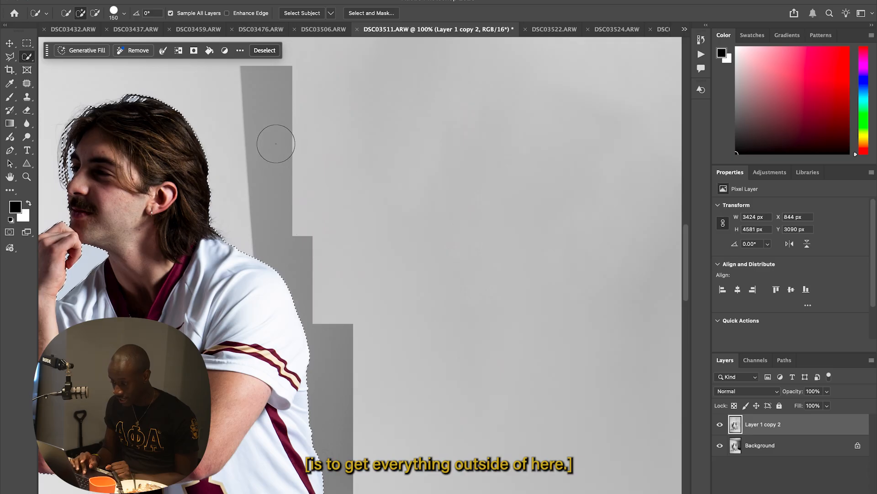
scroll(342, 399, "down", 10)
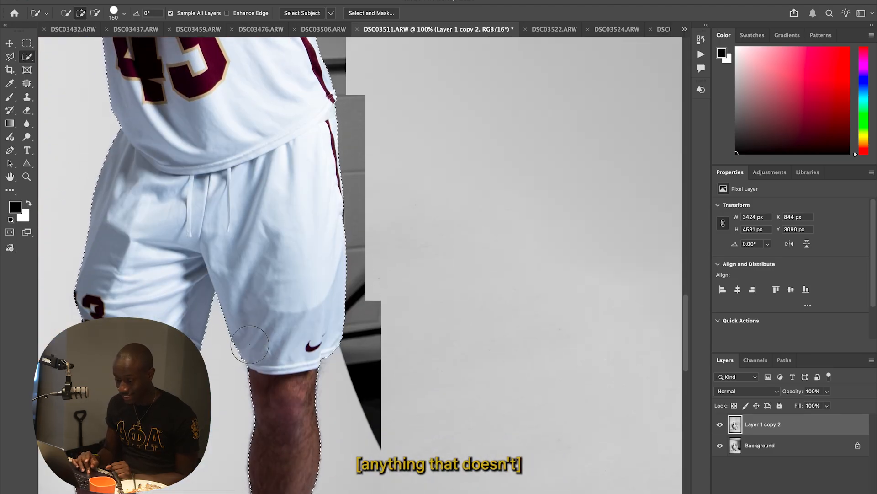
key("super+0")
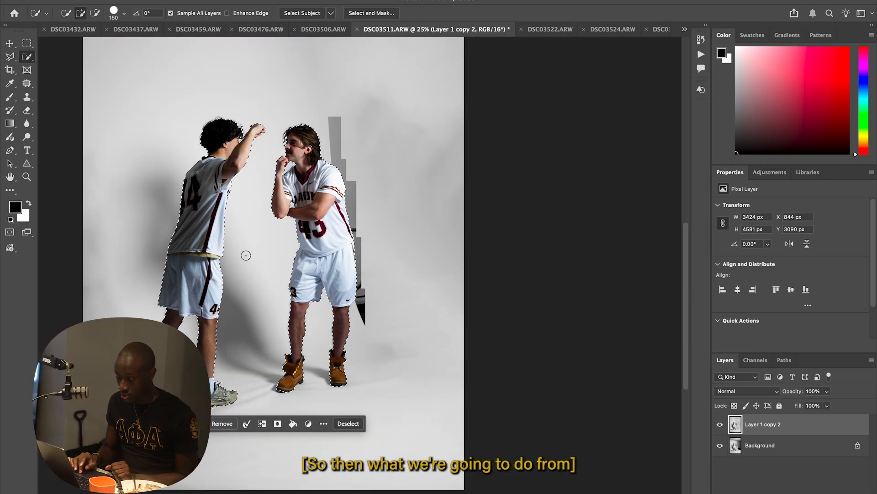
right_click(313, 252)
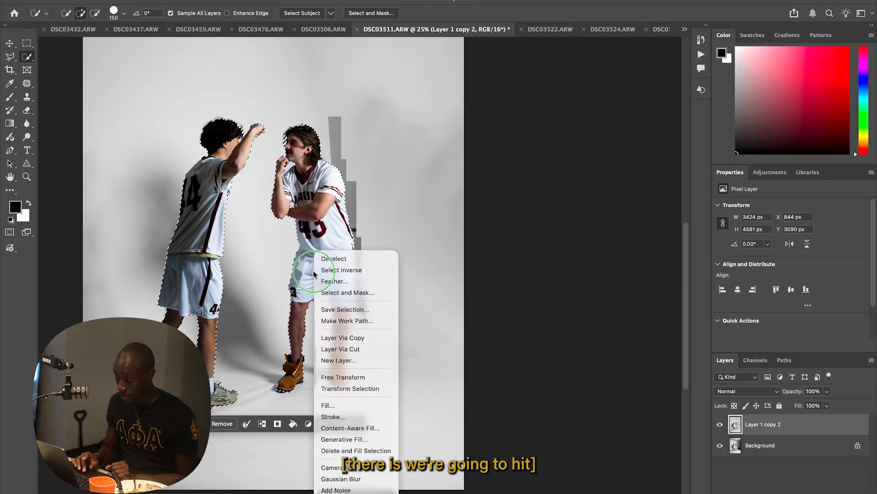
left_click(347, 269)
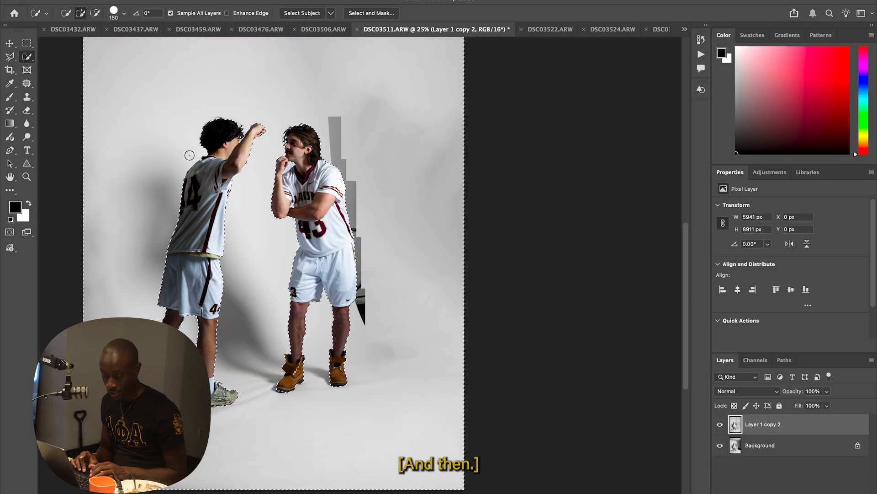
- Subtract the backdrop around the player in jersey 44, from above his head down to the floor, from the selection using Quick Selection
right_click(27, 56)
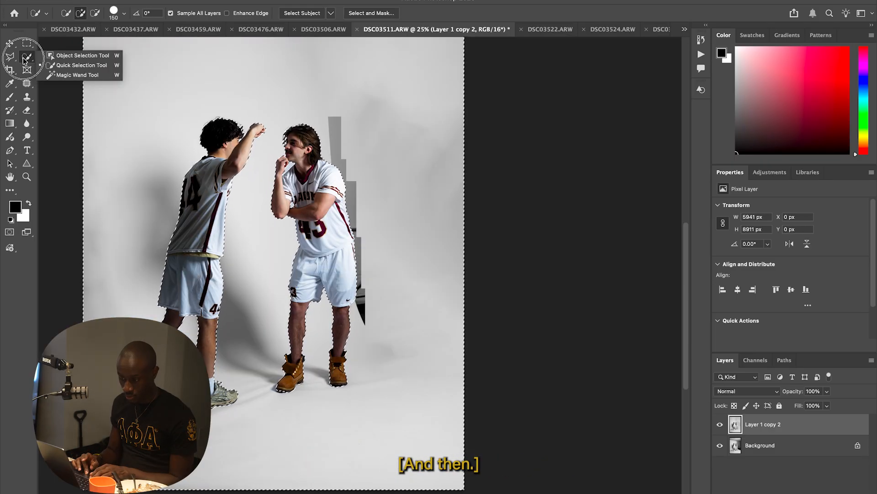
left_click(222, 115)
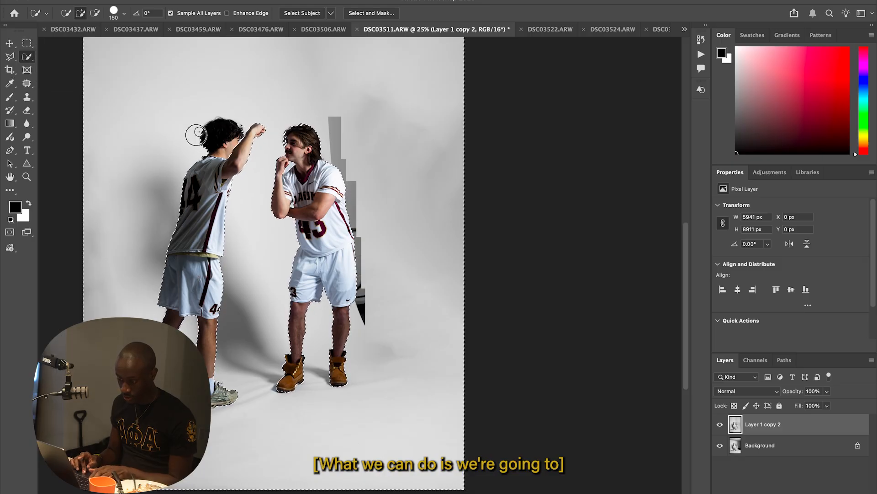
left_click(191, 166)
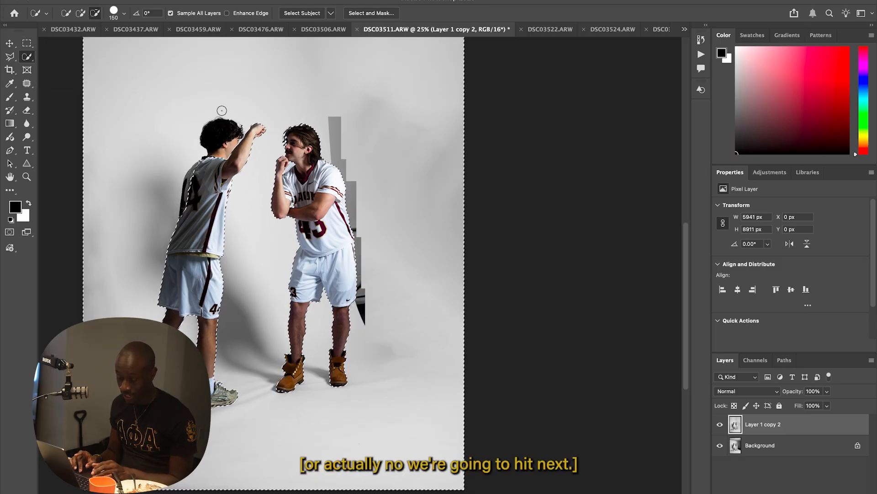
mouse_move(211, 116)
left_mouse_down()
mouse_move(241, 118)
mouse_move(229, 230)
left_mouse_up()
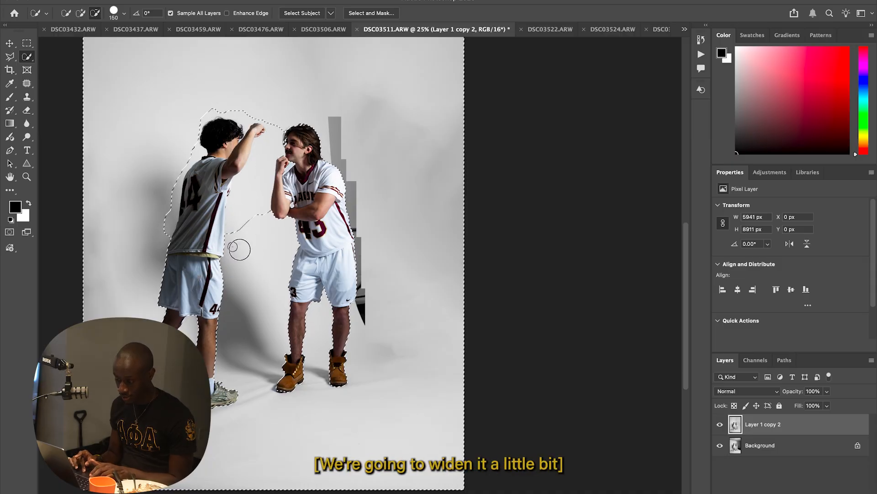
left_click(165, 221)
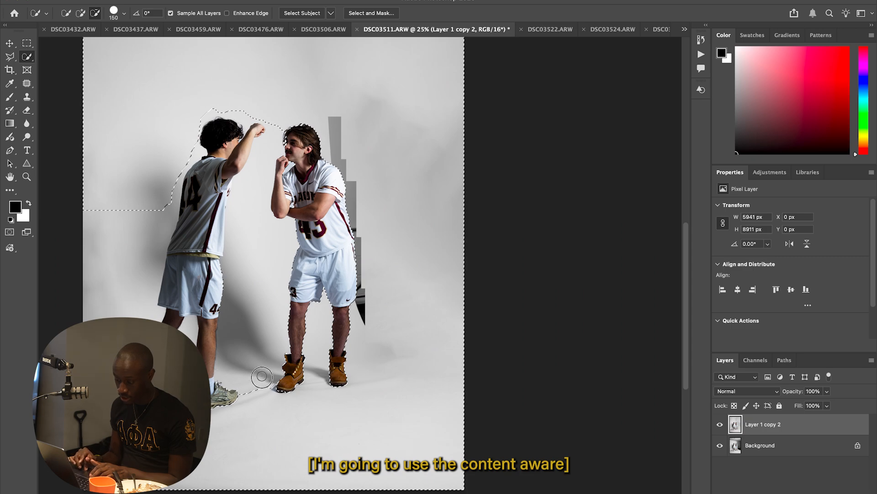
left_click(132, 194)
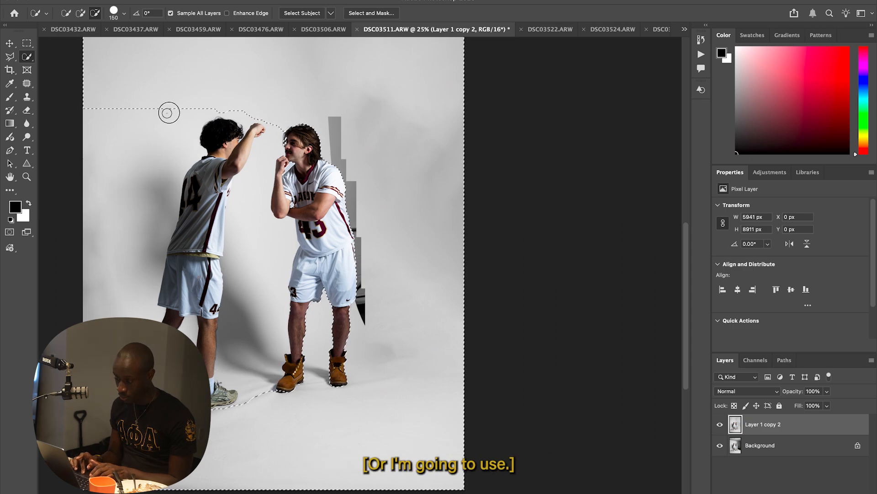
left_click(279, 132)
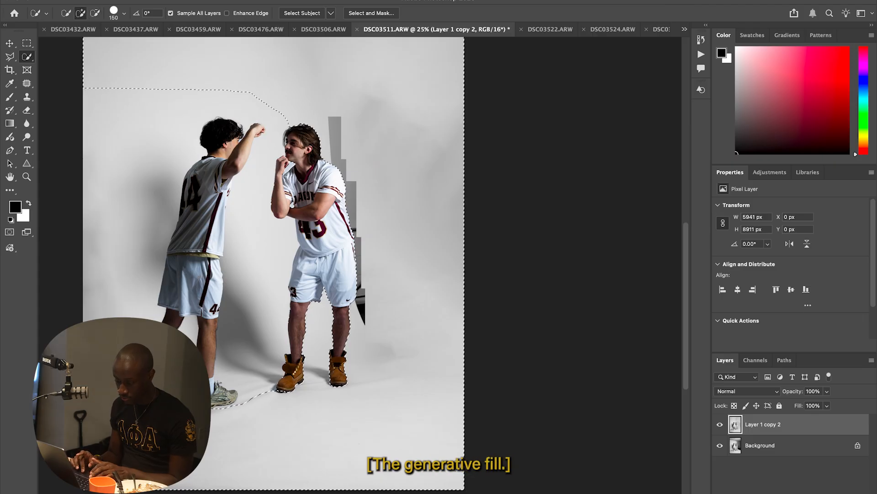
left_click(201, 436)
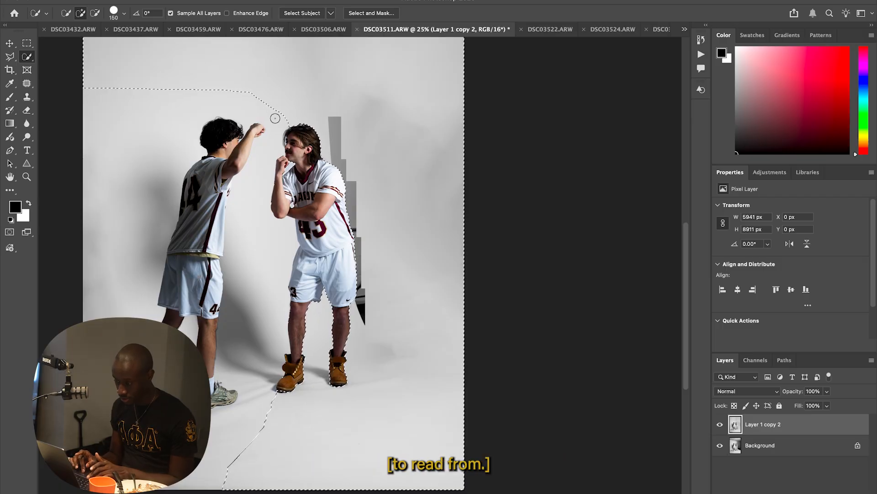
- Subtract the upper backdrop above both players from the selection with a Polygonal Lasso outline extending past the canvas edges
key("l")
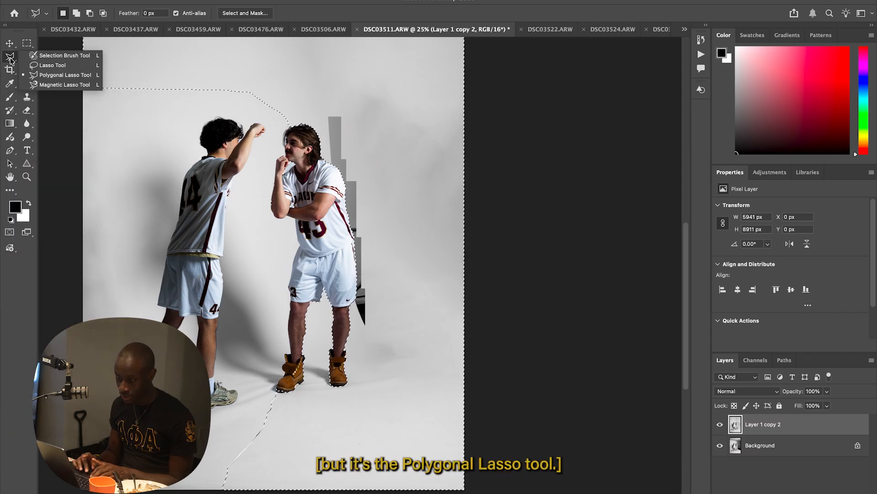
left_click(254, 111)
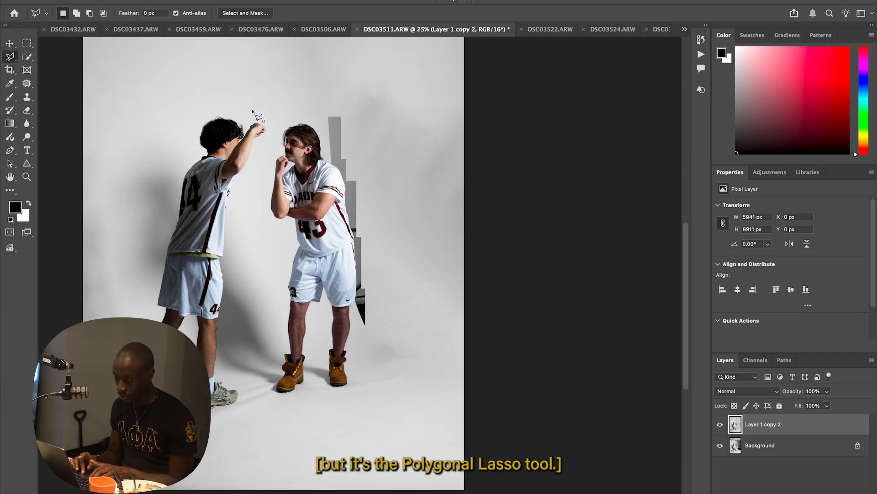
key("alt")
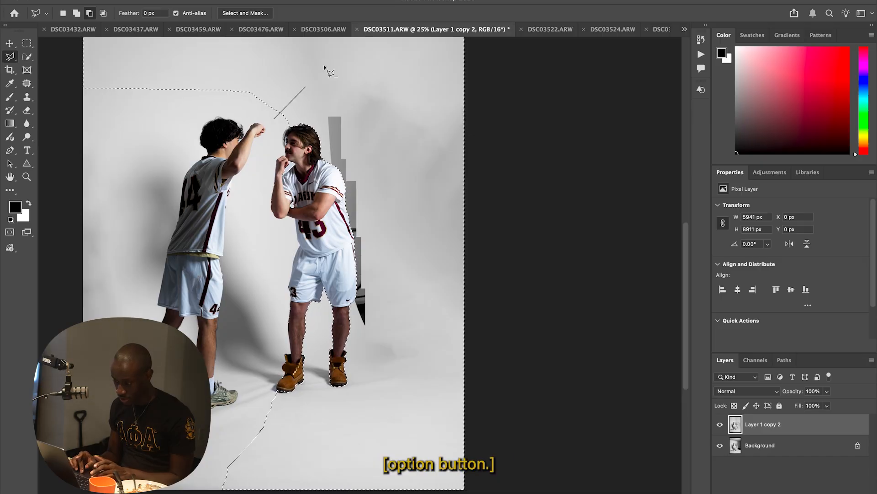
left_click(345, 44)
scroll(345, 45, "up", 5)
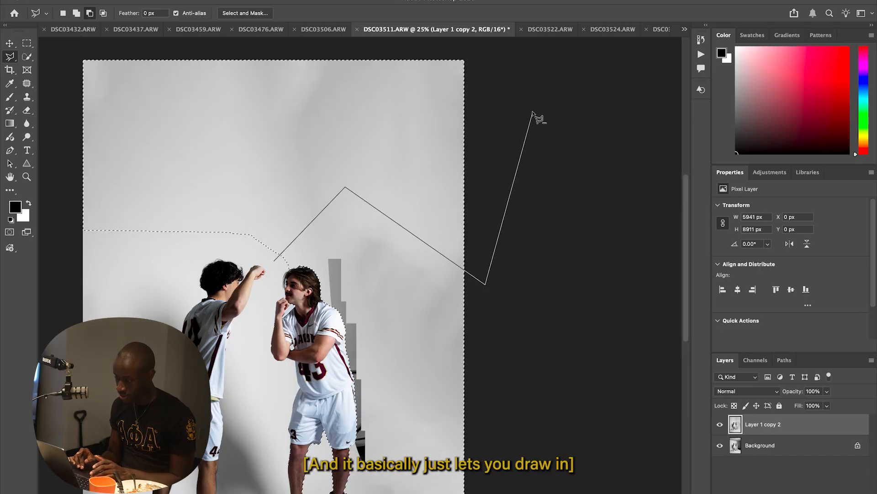
left_click(532, 112)
scroll(532, 112, "up", 4)
left_click(533, 112)
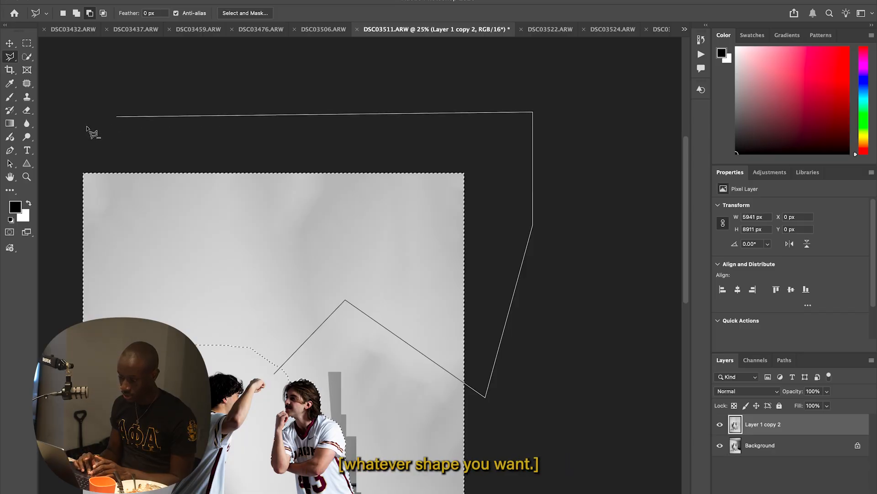
left_click(50, 140)
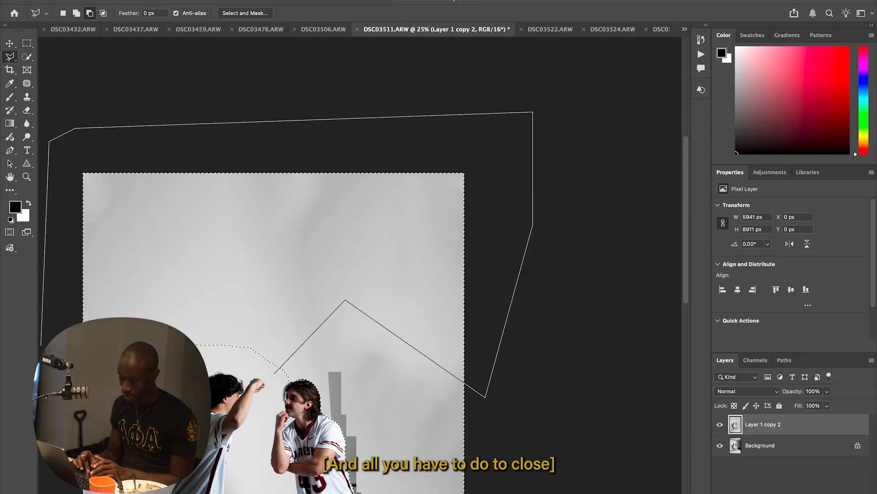
left_click(276, 375)
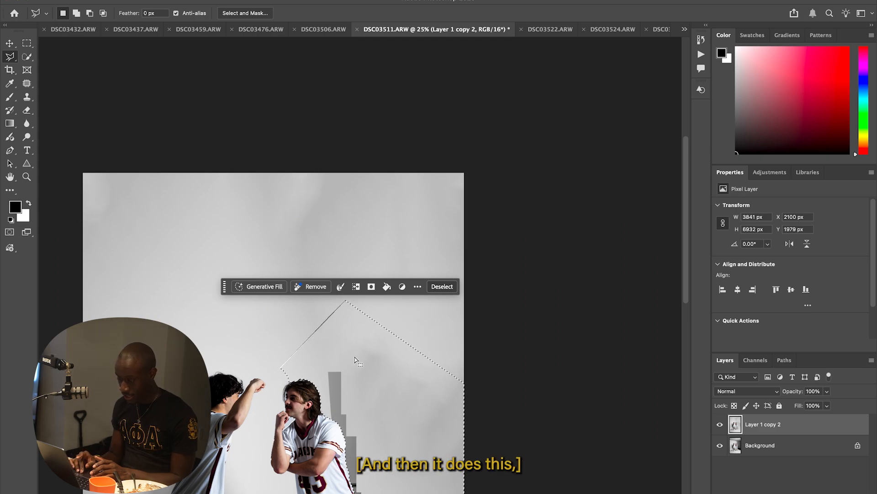
- Subtract the floor area below the boots of the player in jersey 43 from the selection with the Polygonal Lasso
scroll(409, 416, "down", 5)
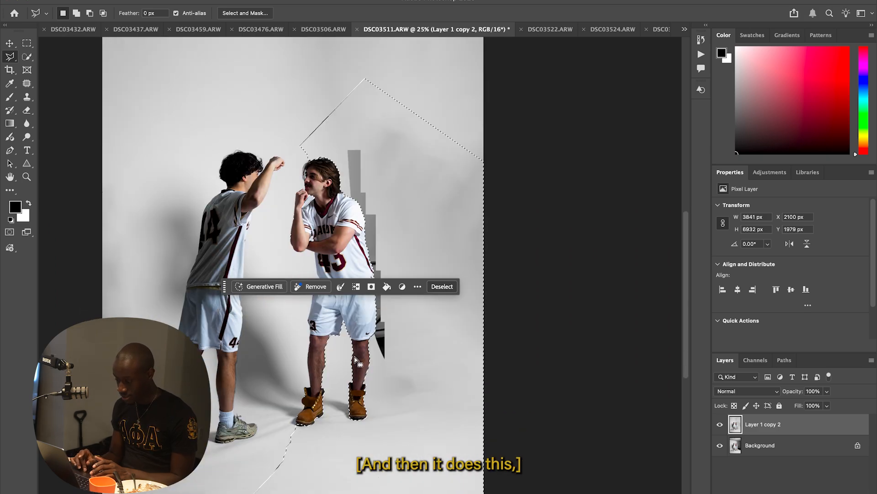
left_click(278, 432)
left_click(491, 446)
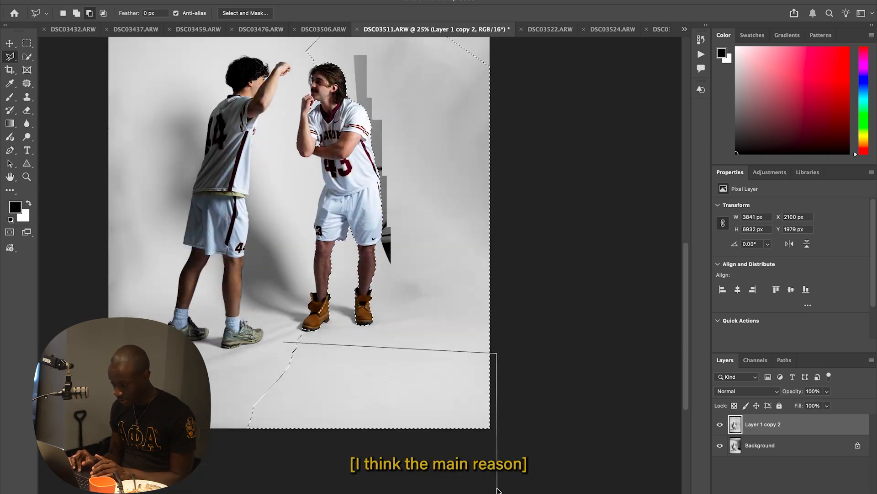
left_click(213, 454)
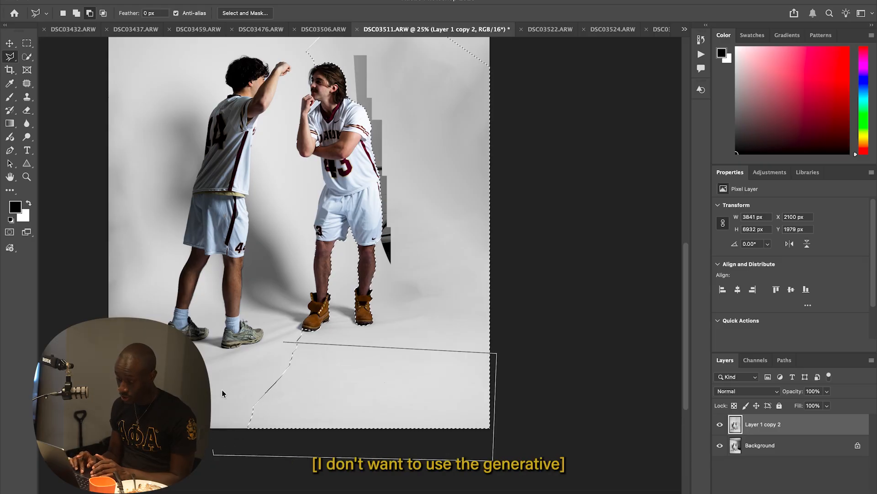
left_click(283, 342)
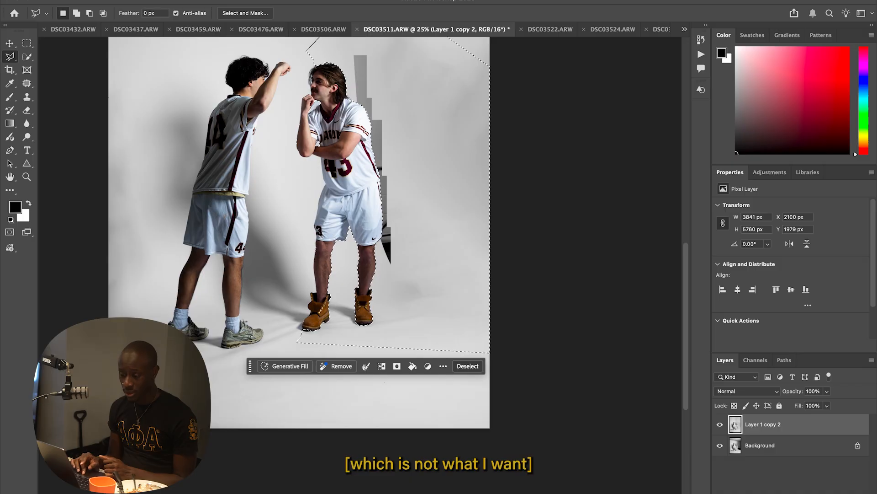
- Start a Content-Aware Fill of the selected backdrop and exclude both players from the sampling area with the 728 px brush
scroll(221, 123, "up", 3)
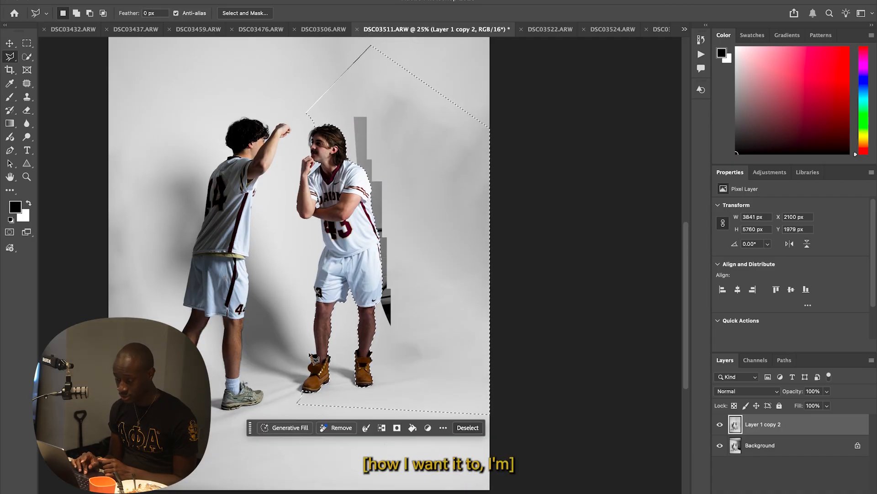
right_click(338, 297)
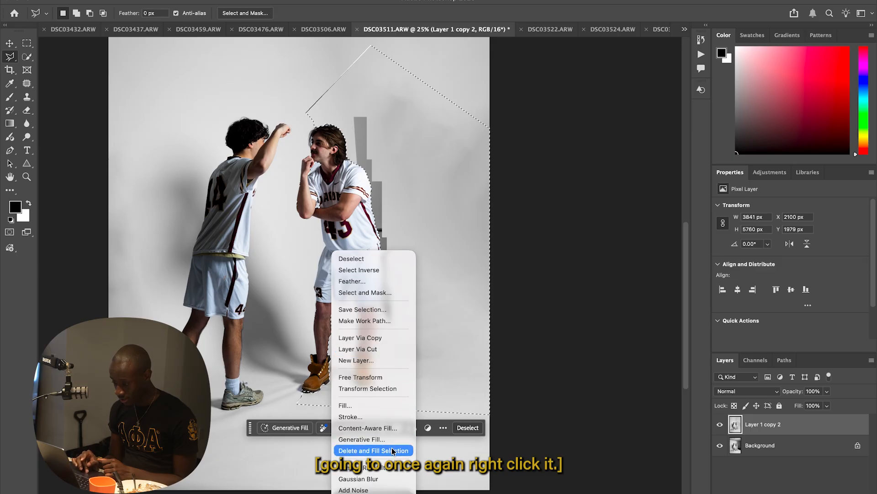
left_click(392, 428)
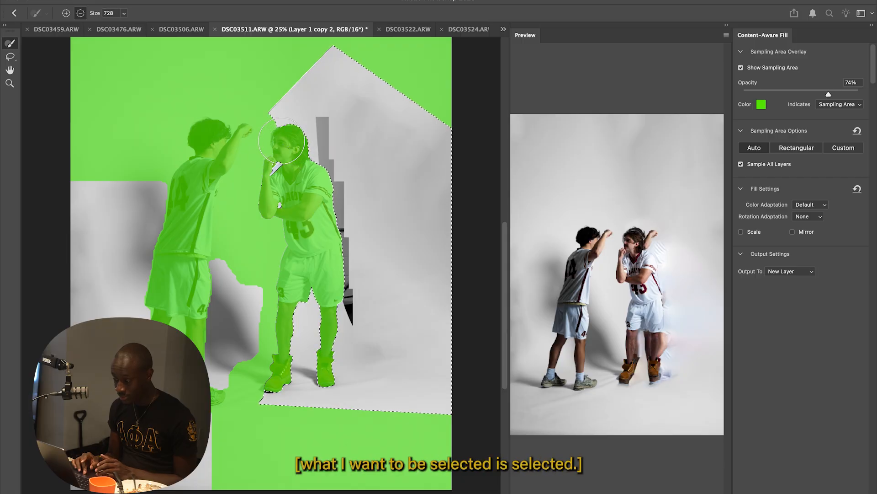
mouse_move(294, 137)
left_mouse_down()
mouse_move(299, 210)
mouse_move(284, 196)
mouse_move(292, 183)
mouse_move(333, 216)
mouse_move(323, 295)
mouse_move(347, 297)
mouse_move(347, 336)
mouse_move(323, 377)
left_mouse_up()
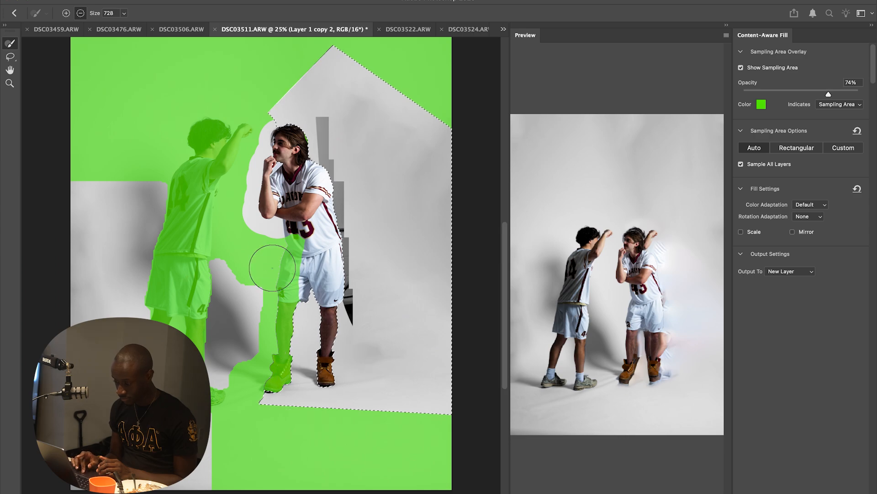
mouse_move(272, 268)
left_mouse_down()
mouse_move(285, 249)
mouse_move(279, 369)
mouse_move(253, 396)
mouse_move(280, 271)
mouse_move(240, 272)
mouse_move(233, 239)
mouse_move(207, 232)
mouse_move(188, 201)
mouse_move(207, 140)
mouse_move(223, 138)
mouse_move(218, 153)
mouse_move(229, 136)
left_mouse_up()
mouse_move(217, 172)
left_mouse_down()
mouse_move(146, 235)
mouse_move(202, 274)
mouse_move(197, 348)
left_mouse_up()
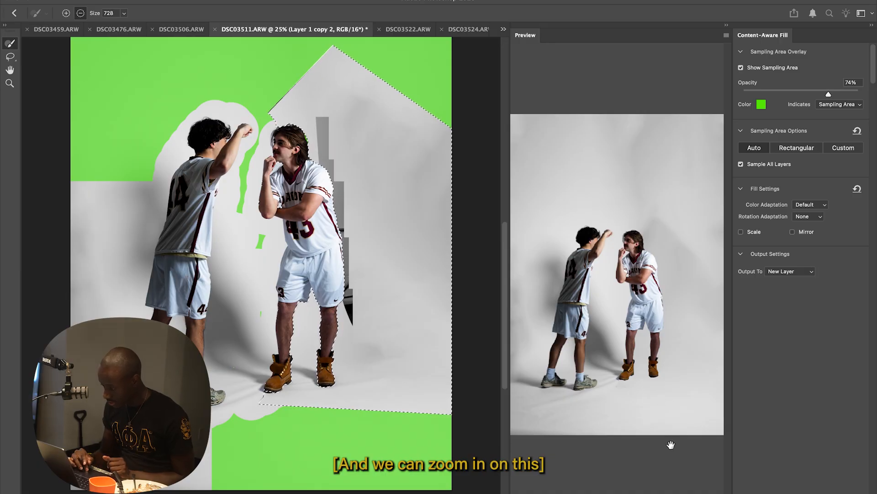
- Inspect the fill preview along the player in jersey 43, apply the fill to a new layer, and deselect
scroll(644, 239, "up", 5)
left_click_drag(664, 236, 558, 244)
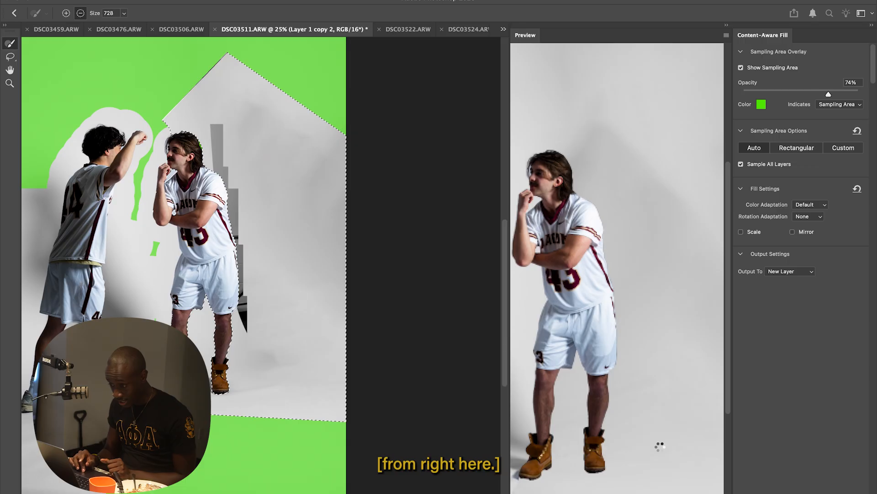
scroll(640, 381, "up", 5)
left_click_drag(642, 163, 630, 187)
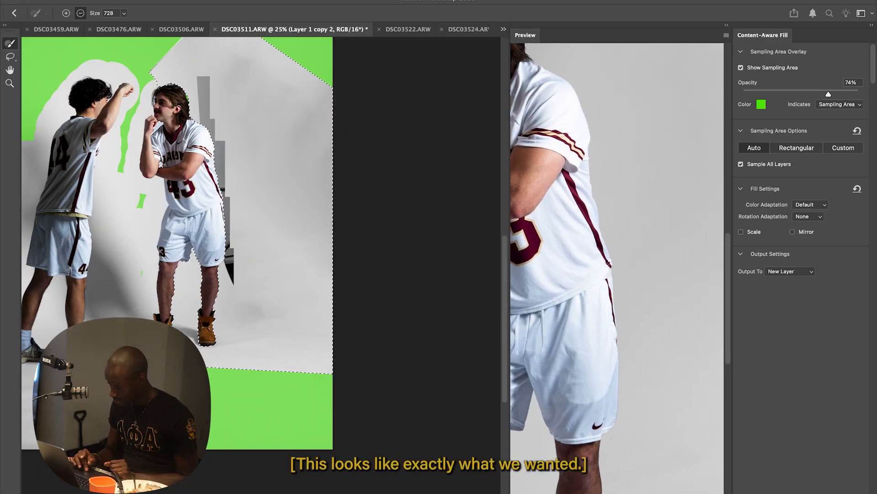
scroll(631, 220, "down", 5)
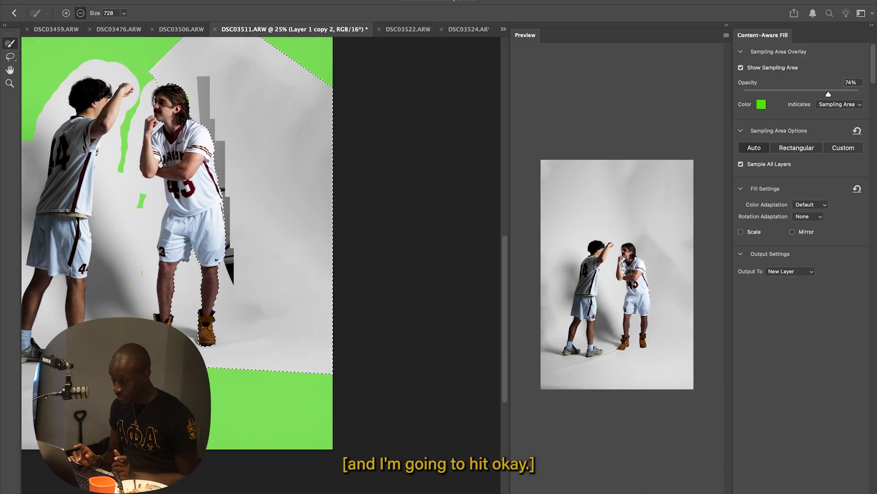
key("Return")
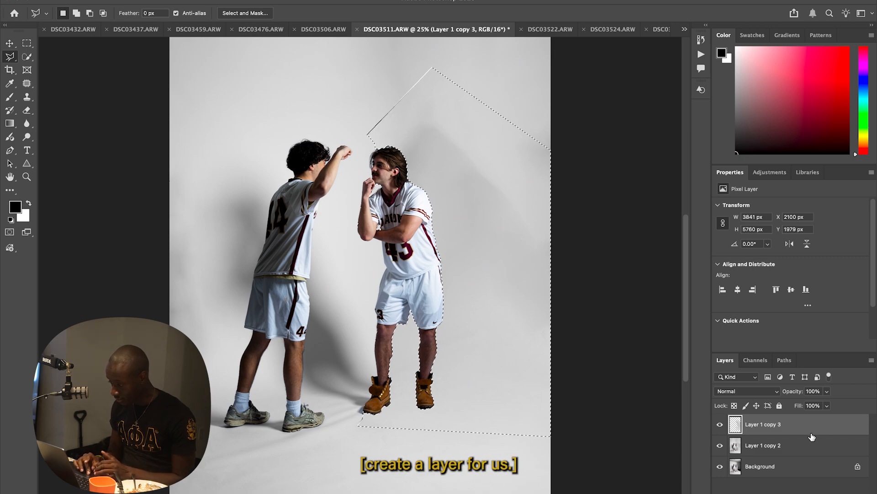
key("super+d")
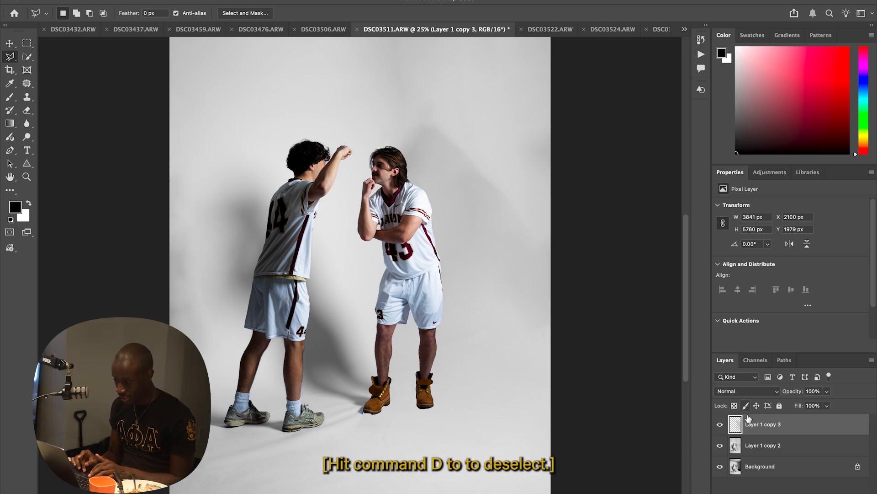
- Patch the diagonal shadow and the small wrinkle on the backdrop above and beside the player in jersey 43, and deselect
left_click(26, 83)
mouse_move(404, 105)
left_mouse_down()
mouse_move(480, 211)
mouse_move(514, 230)
mouse_move(528, 209)
mouse_move(508, 139)
mouse_move(405, 105)
left_mouse_up()
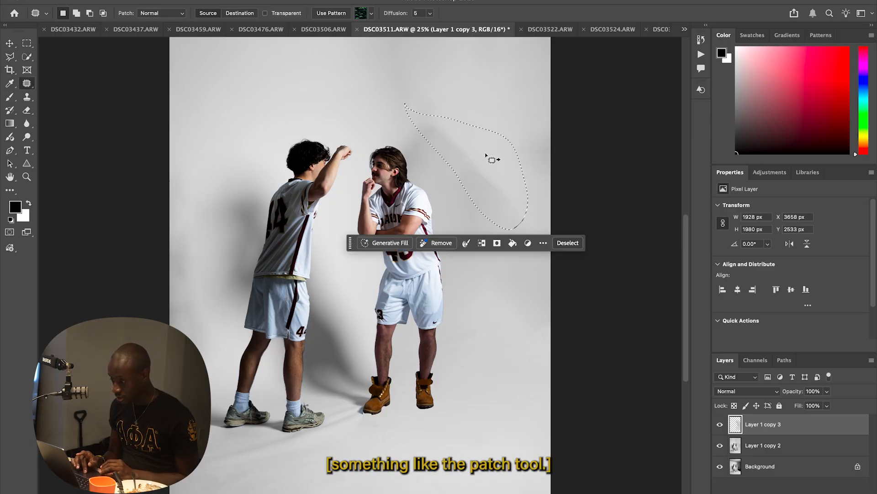
left_click_drag(489, 154, 468, 87)
mouse_move(433, 114)
left_mouse_down()
mouse_move(467, 150)
mouse_move(414, 157)
mouse_move(418, 118)
mouse_move(448, 97)
left_mouse_up()
mouse_move(437, 86)
left_mouse_down()
mouse_move(444, 112)
mouse_move(421, 134)
mouse_move(409, 105)
mouse_move(428, 93)
left_mouse_up()
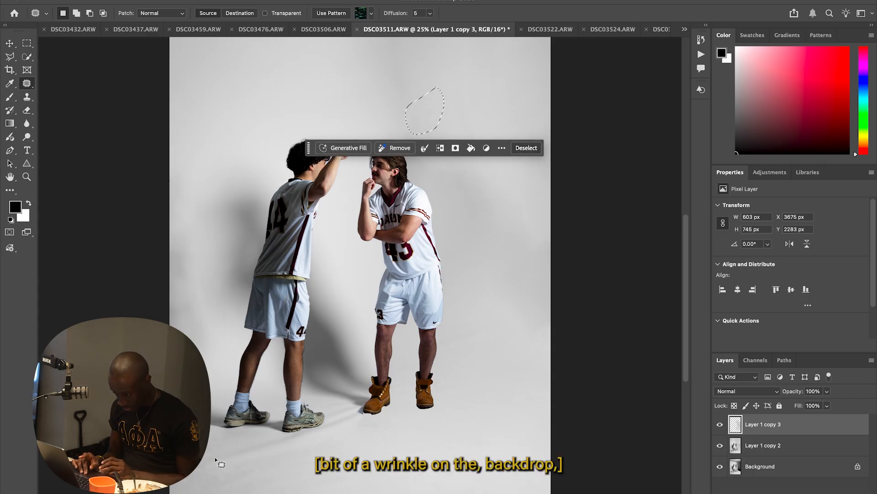
scroll(215, 457, "down", 1)
key("super+d")
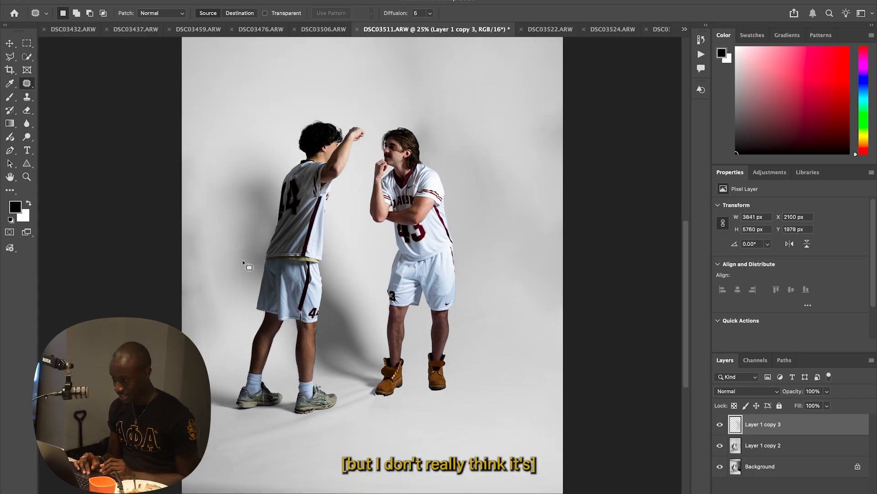
scroll(243, 262, "up", 3)
scroll(353, 290, "up", 3)
scroll(370, 463, "up", 5)
mouse_move(347, 200)
left_mouse_down()
mouse_move(386, 203)
mouse_move(414, 218)
mouse_move(408, 243)
mouse_move(343, 231)
mouse_move(342, 209)
left_mouse_up()
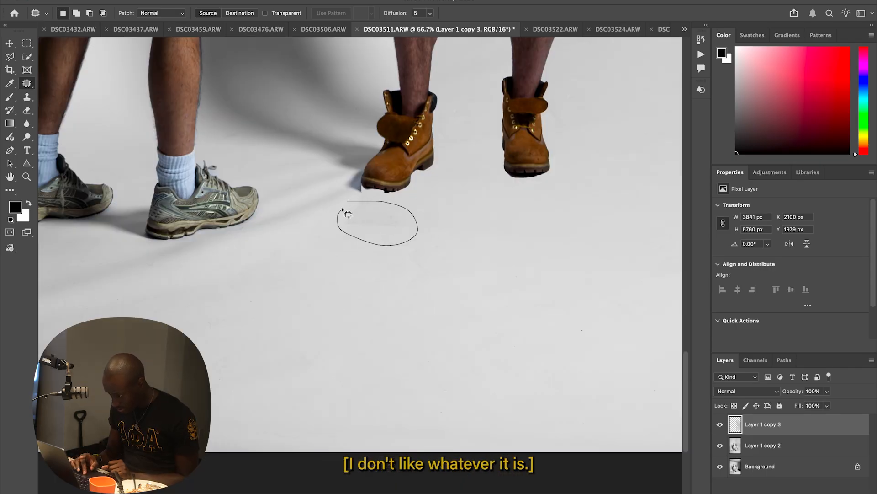
left_click(720, 425)
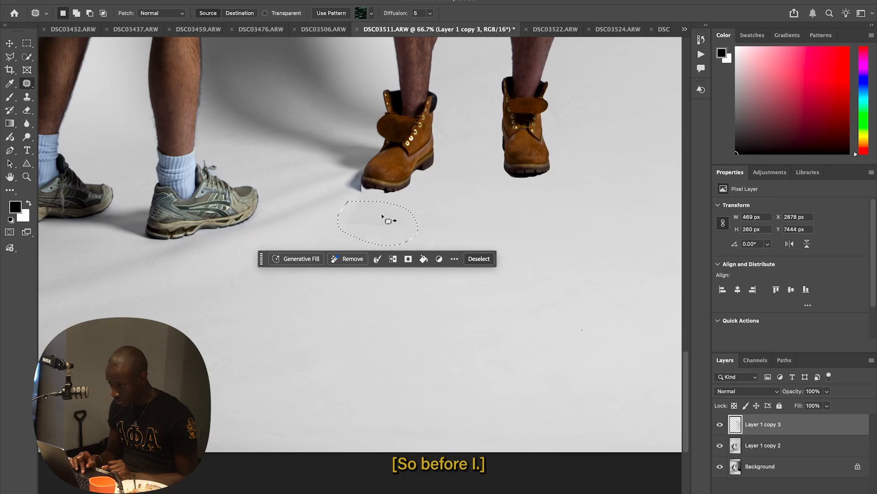
key("super+d")
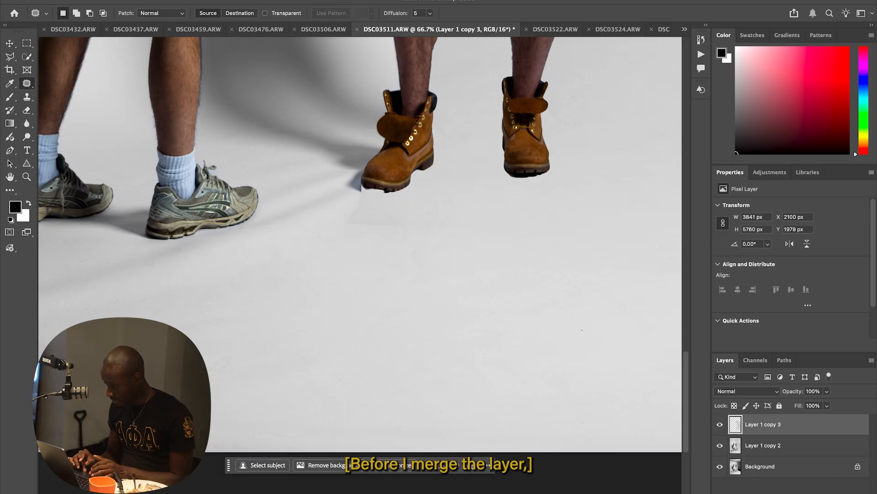
- Add a layer mask to Layer 1 copy 3 and paint black around both boots to bring back the original floor and shadows
left_click(780, 492)
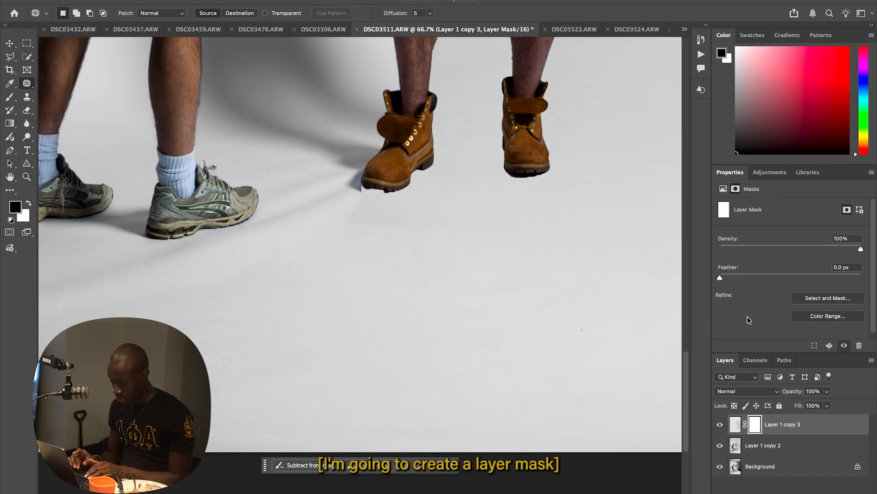
left_click(13, 97)
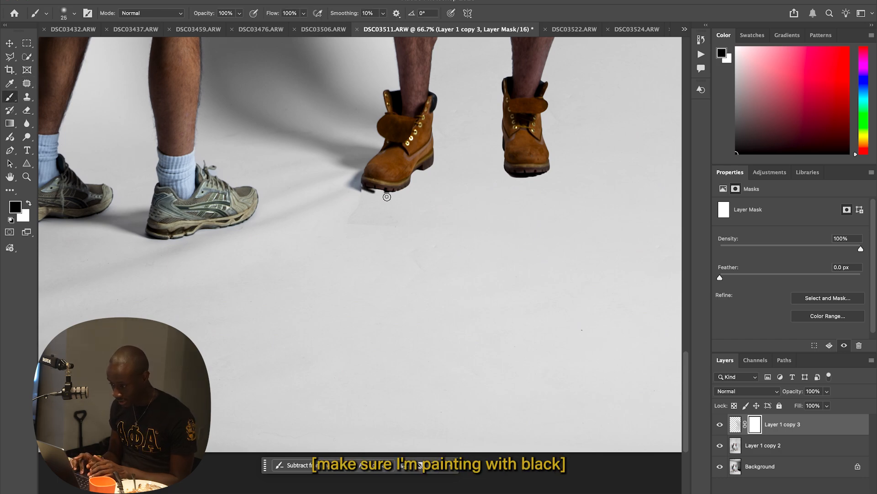
left_click_drag(387, 197, 382, 189)
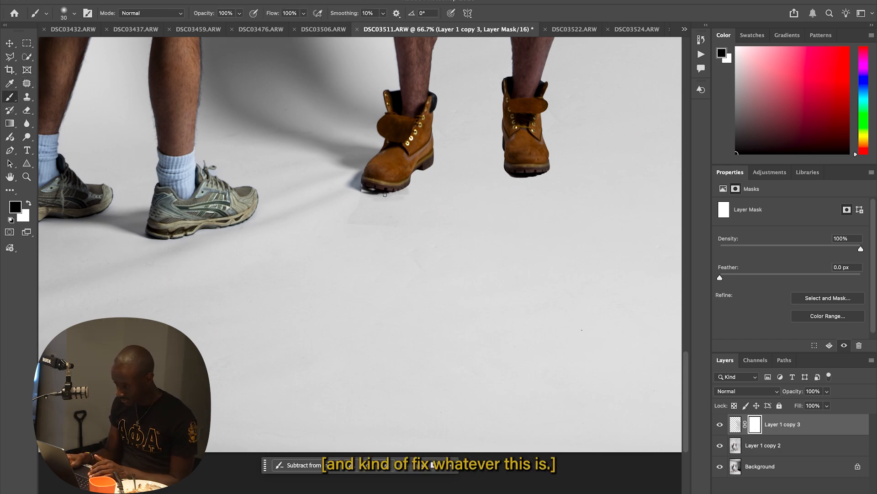
mouse_move(385, 196)
left_mouse_down()
mouse_move(374, 215)
mouse_move(357, 208)
mouse_move(359, 233)
mouse_move(383, 139)
mouse_move(399, 221)
left_mouse_up()
mouse_move(513, 178)
left_mouse_down()
mouse_move(553, 175)
mouse_move(536, 175)
mouse_move(547, 179)
mouse_move(547, 151)
mouse_move(527, 156)
mouse_move(501, 139)
mouse_move(505, 171)
mouse_move(536, 188)
mouse_move(546, 183)
mouse_move(544, 142)
mouse_move(552, 156)
mouse_move(491, 122)
mouse_move(501, 146)
mouse_move(482, 150)
mouse_move(501, 189)
mouse_move(474, 149)
mouse_move(516, 171)
mouse_move(493, 183)
mouse_move(546, 184)
mouse_move(462, 150)
mouse_move(463, 126)
mouse_move(485, 127)
mouse_move(500, 142)
mouse_move(495, 117)
mouse_move(508, 138)
mouse_move(465, 126)
mouse_move(484, 168)
mouse_move(443, 125)
mouse_move(441, 144)
mouse_move(430, 145)
mouse_move(446, 173)
left_mouse_up()
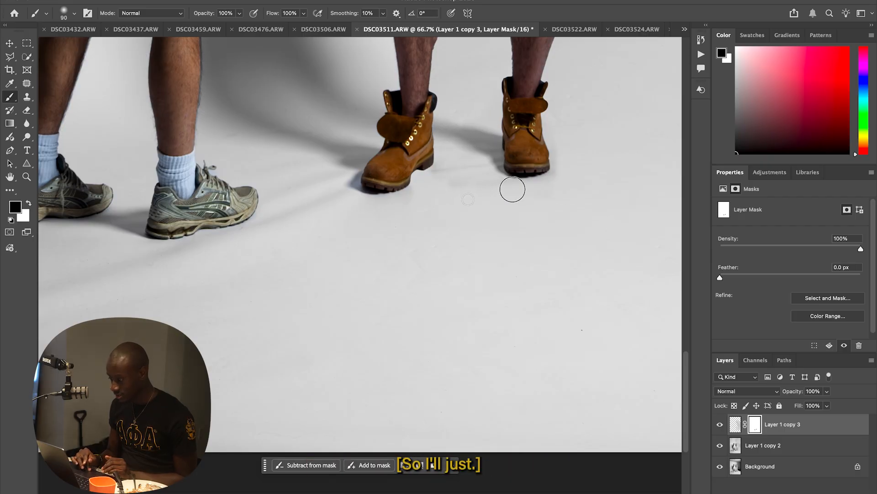
- Compare the retouched image with the original by showing only the Background layer, and restore the visibility of all layers
key("super+minus")
key("super+minus")
scroll(392, 152, "up", 1)
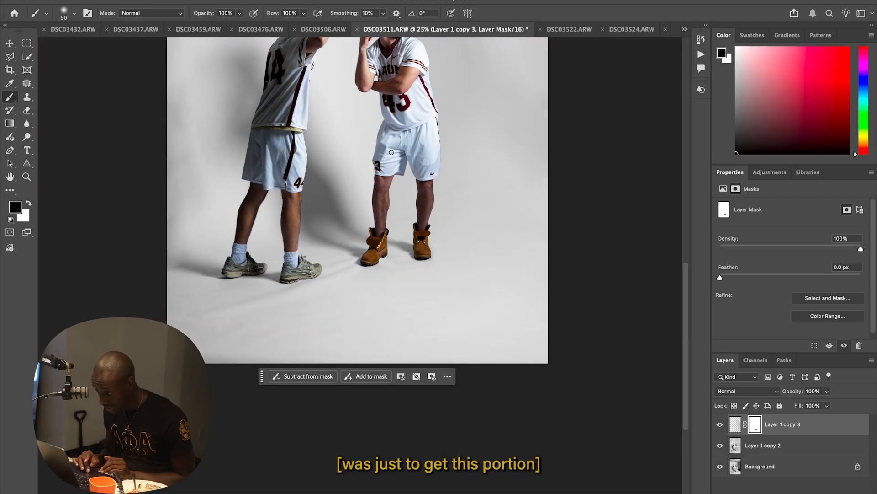
scroll(485, 165, "up", 3)
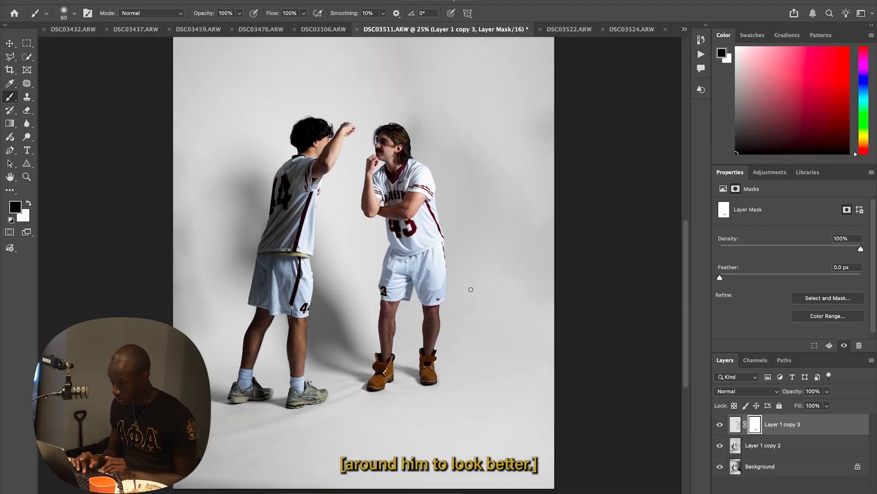
left_click(722, 466, "alt")
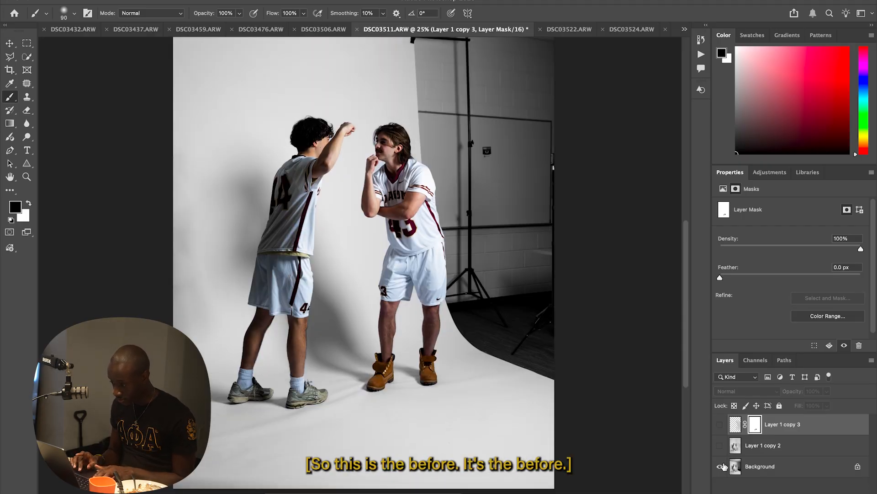
scroll(638, 447, "down", 1)
left_click(720, 466, "alt")
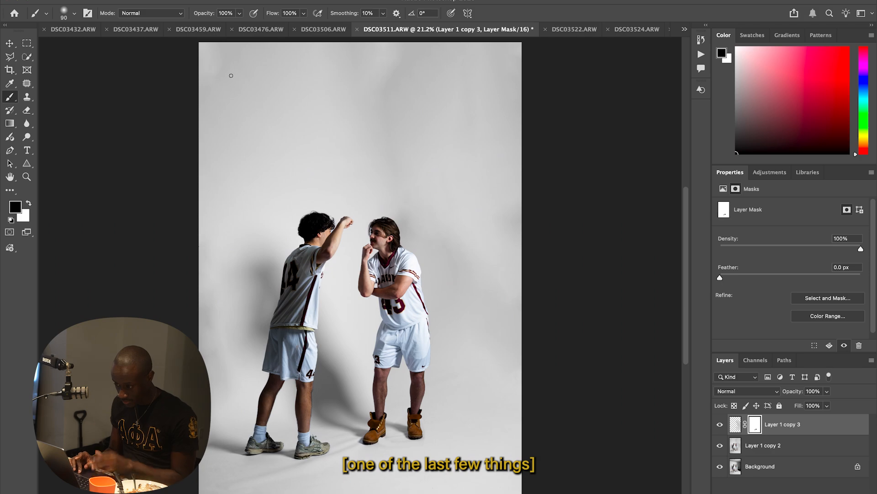
- Apply the layer mask of Layer 1 copy 3 permanently and merge that layer with Layer 1 copy 2
scroll(473, 410, "down", 2)
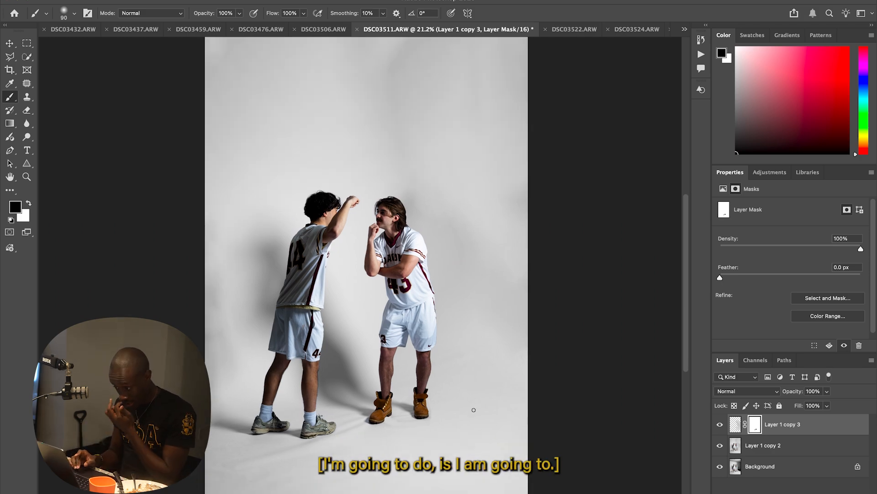
right_click(755, 421)
right_click(755, 422)
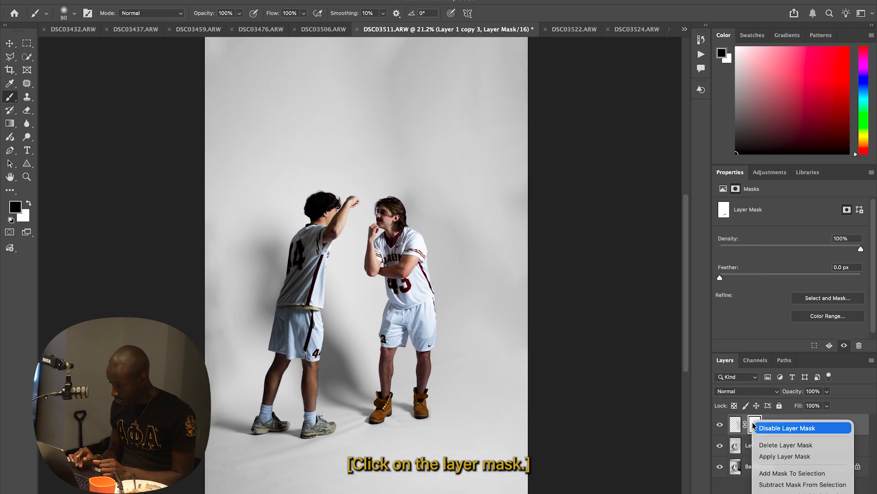
left_click(791, 460)
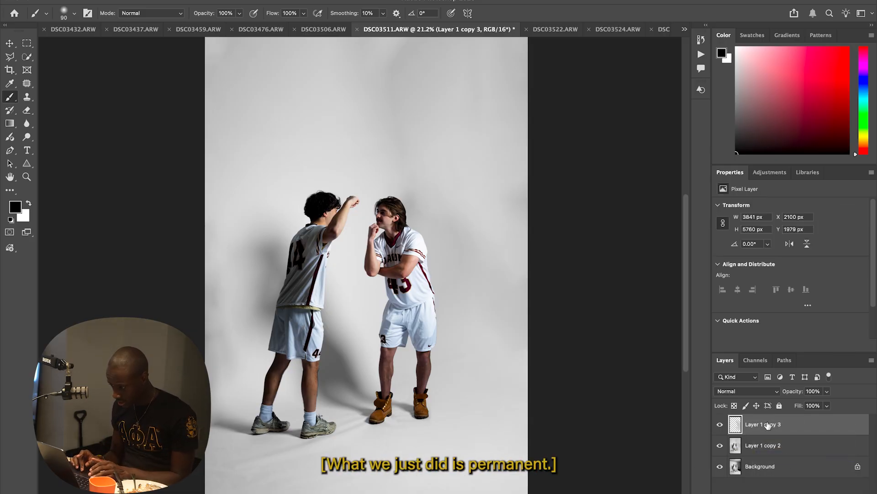
left_click(769, 446, "shift")
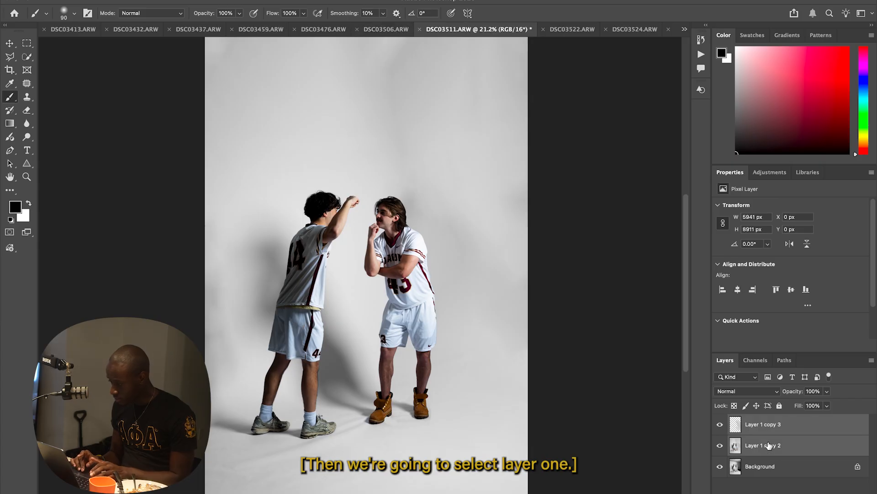
right_click(769, 446)
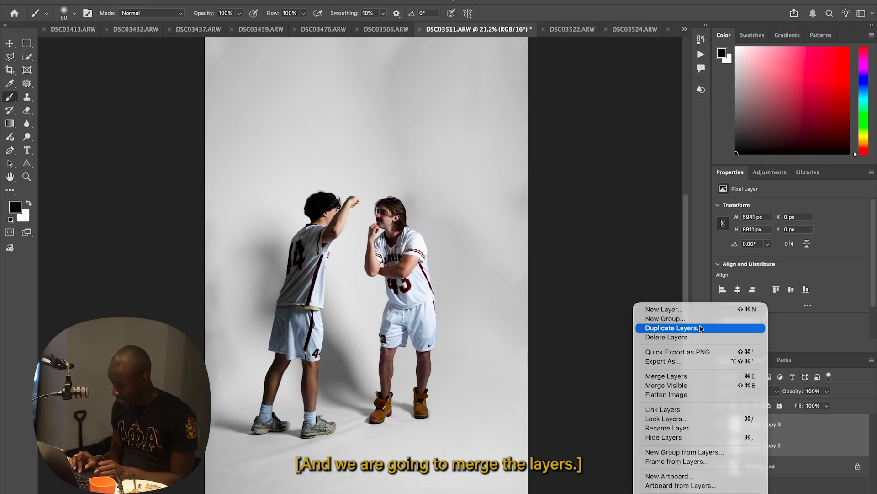
left_click(695, 376)
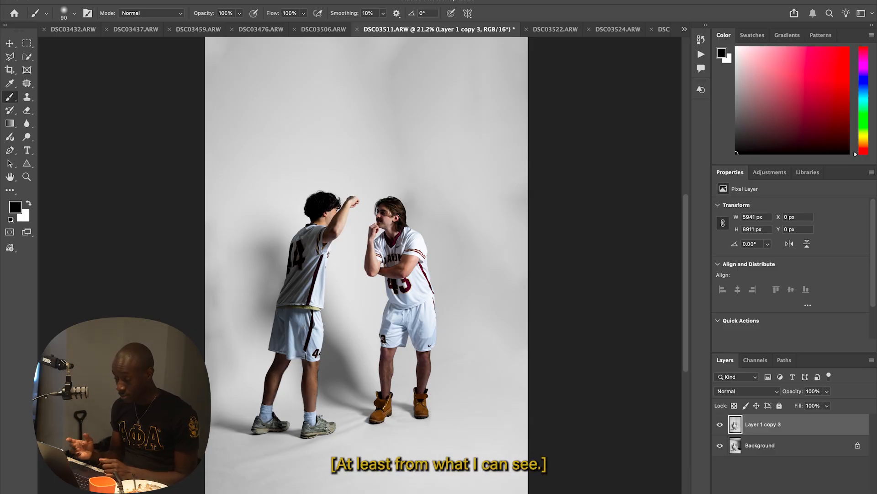
- Add a Hue/Saturation adjustment masked to the backdrop around the selected players, with Saturation -100 and Lightness +56
left_click(797, 492)
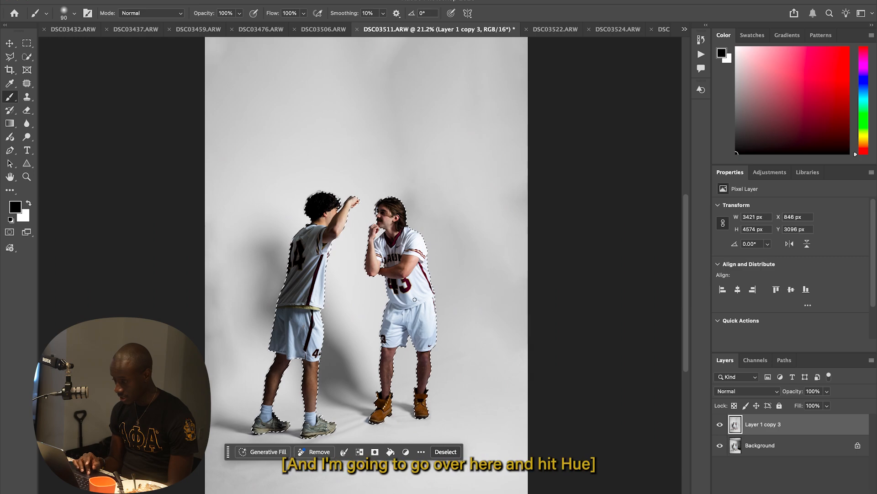
left_click(795, 493)
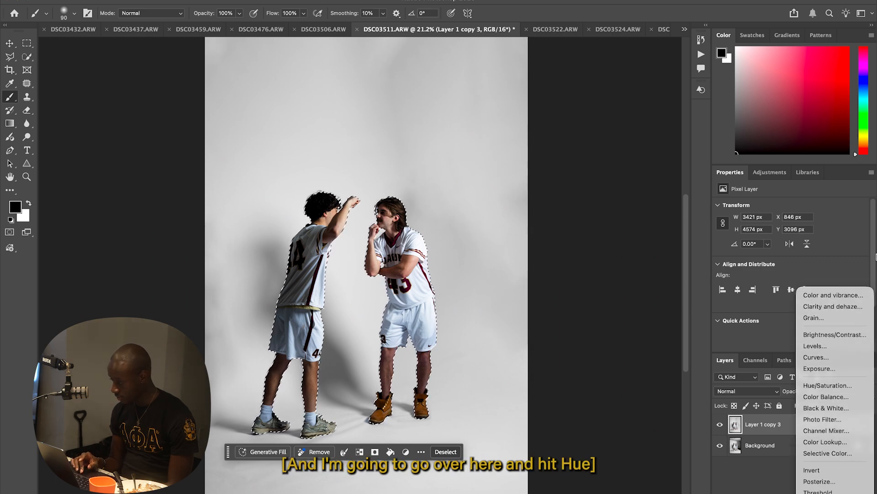
left_click(849, 386)
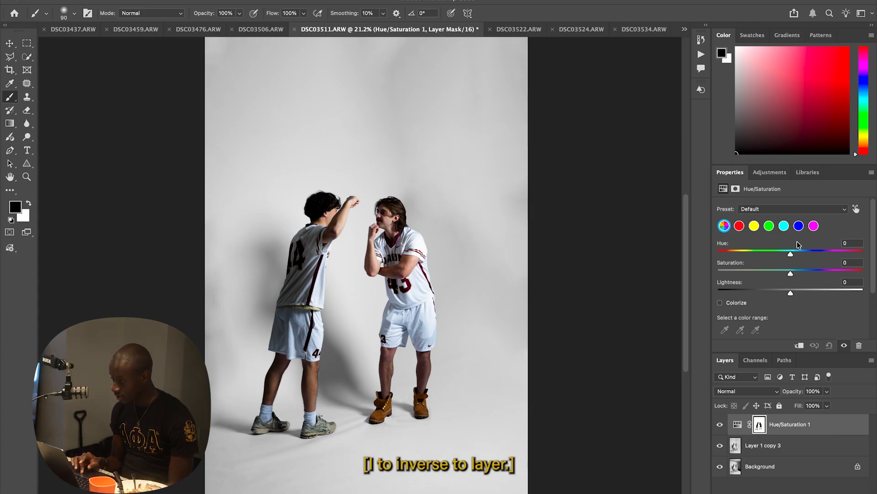
left_click_drag(791, 273, 717, 280)
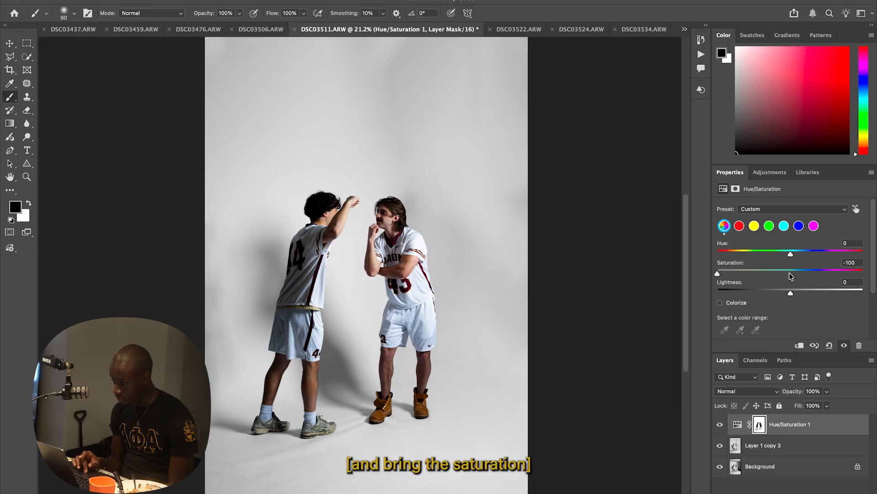
left_click_drag(792, 292, 873, 295)
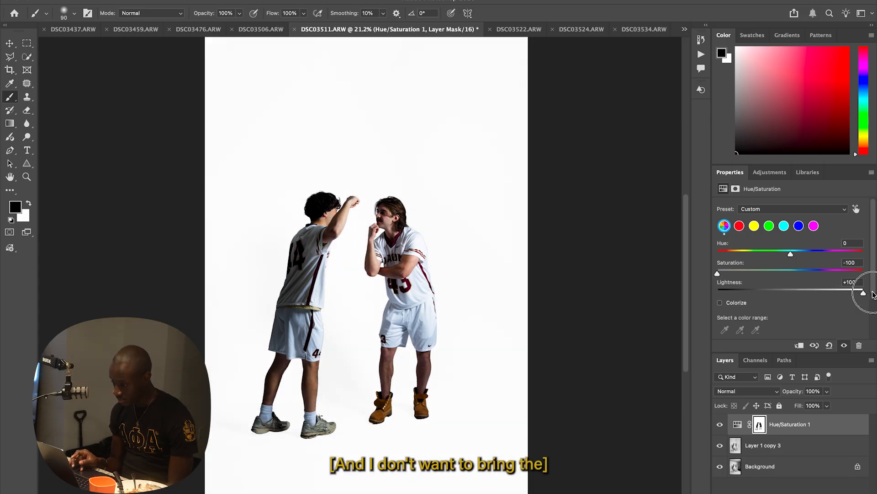
left_click_drag(874, 295, 832, 286)
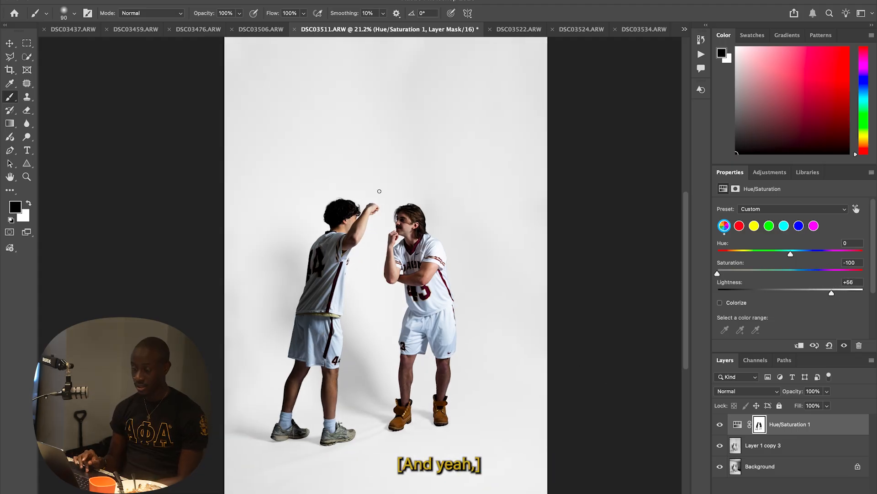
- Set the Brush tool's opacity to 31% and target the mask of the Hue/Saturation 1 layer
key("c")
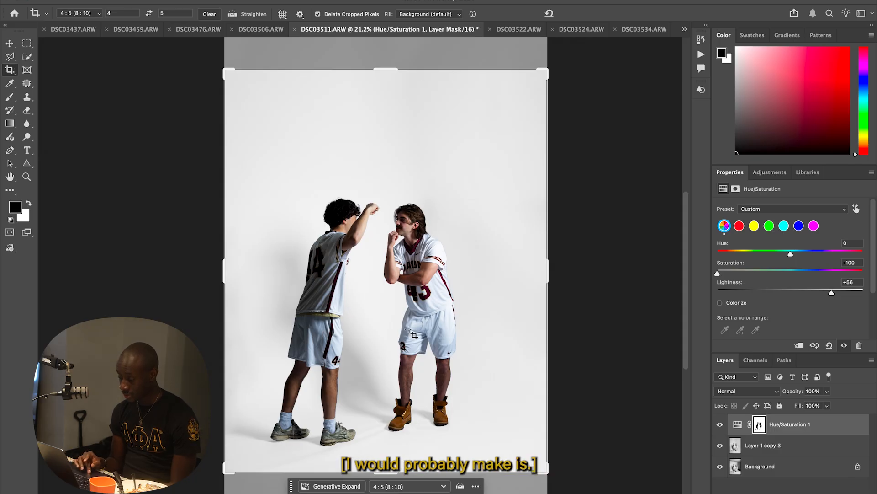
key("Escape")
key("b")
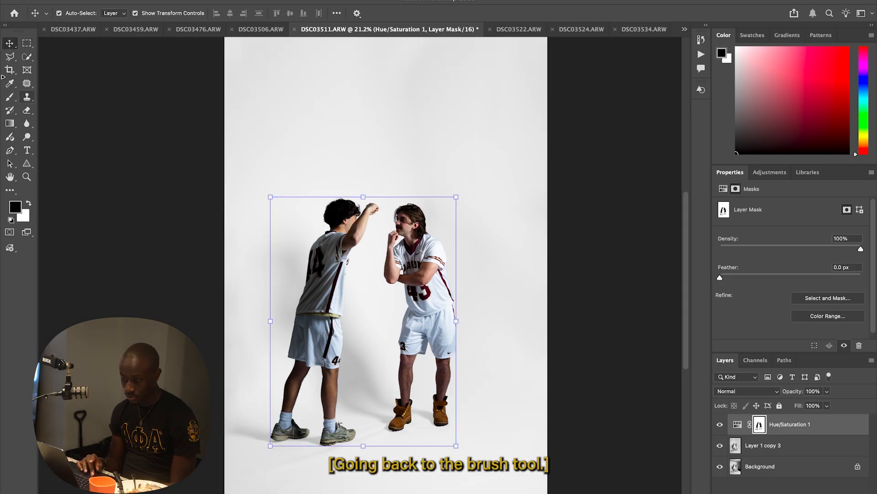
left_click(306, 13)
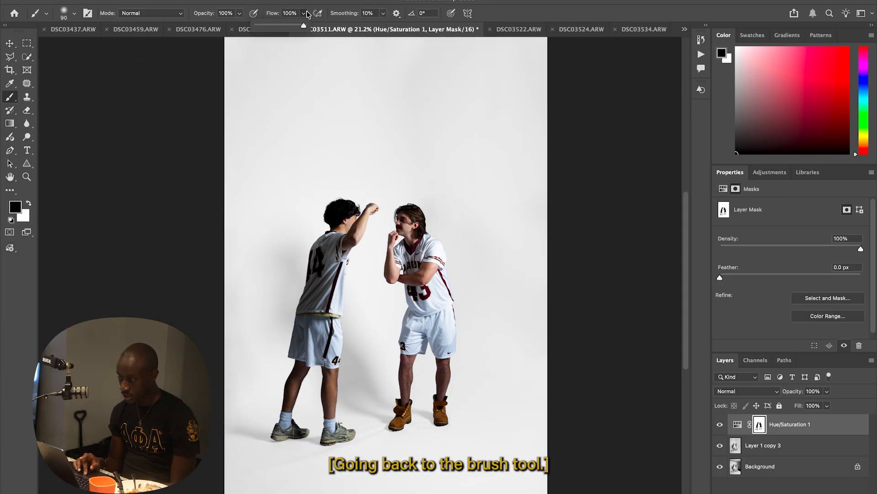
left_click(239, 13)
left_click_drag(240, 26, 207, 27)
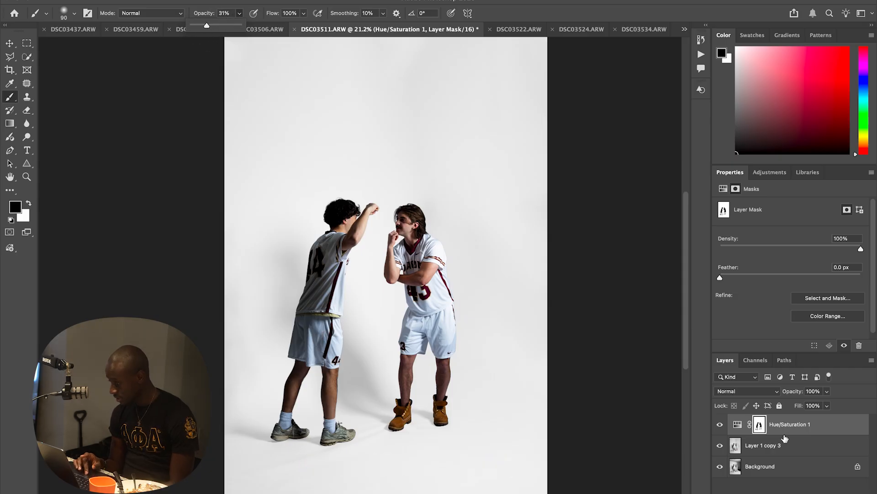
left_click(758, 424)
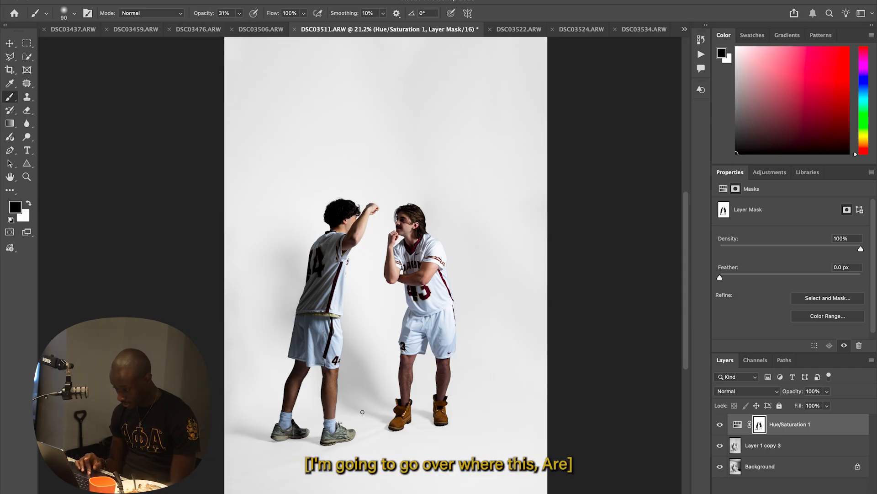
- Make white the foreground colour, enlarge the brush to 200, and check the backdrop shadows between the players and around the sneakers
key("ctrl+plus")
key("ctrl+plus")
key("ctrl+plus")
key("ctrl+plus")
scroll(357, 366, "down", 5)
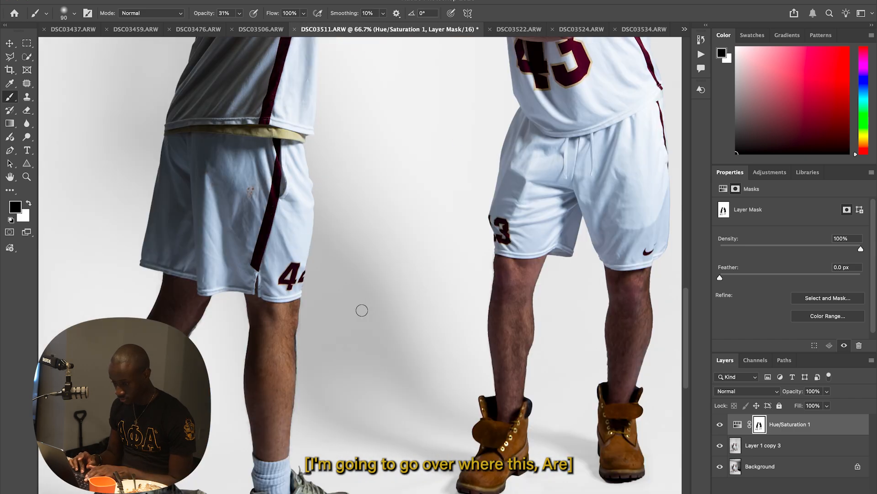
key("x")
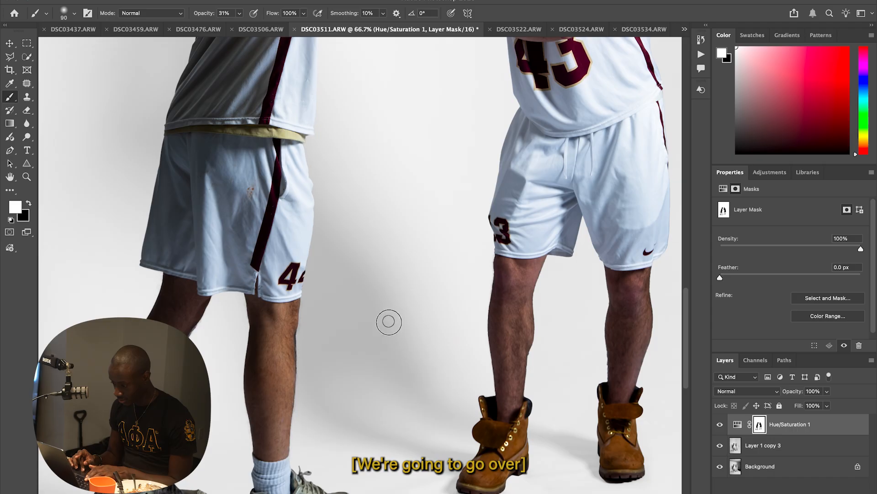
key("bracketright")
key("bracketright")
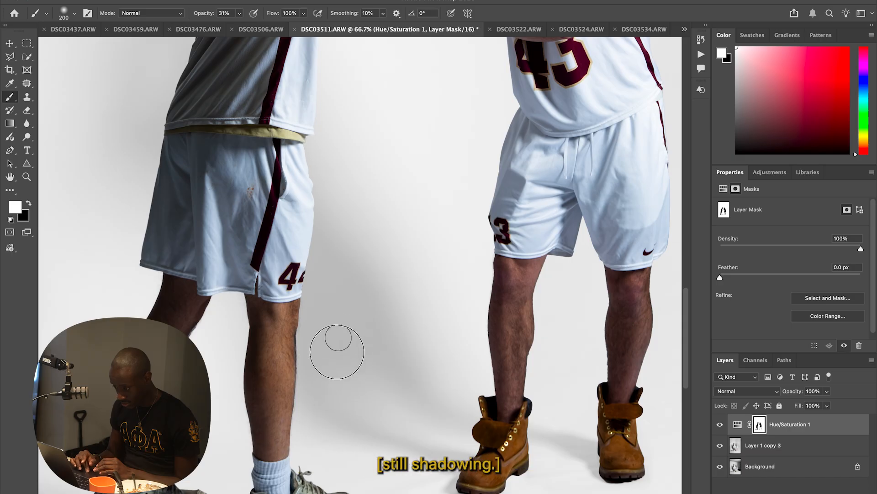
scroll(337, 368, "left", 5)
scroll(337, 368, "down", 2)
scroll(247, 441, "down", 5)
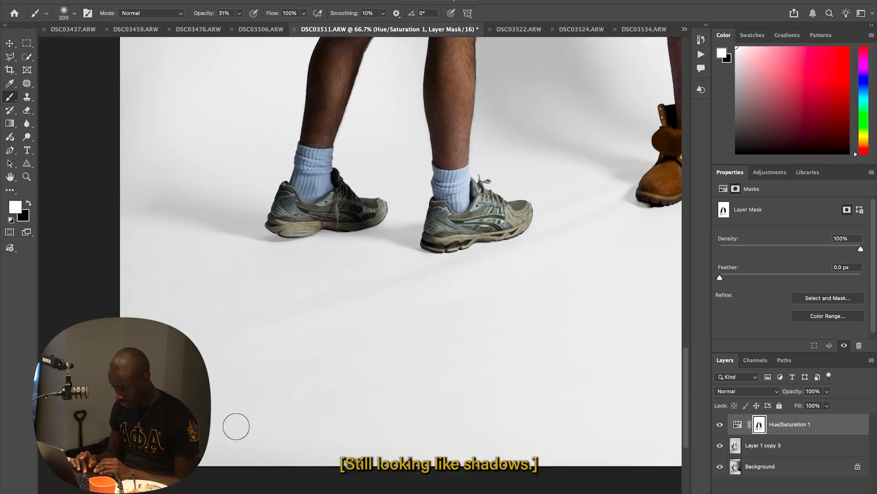
- Compare the whole image with and without the Hue/Saturation 1 adjustment, leaving the adjustment visible
key("ctrl+0")
left_click(721, 425)
left_click(721, 425)
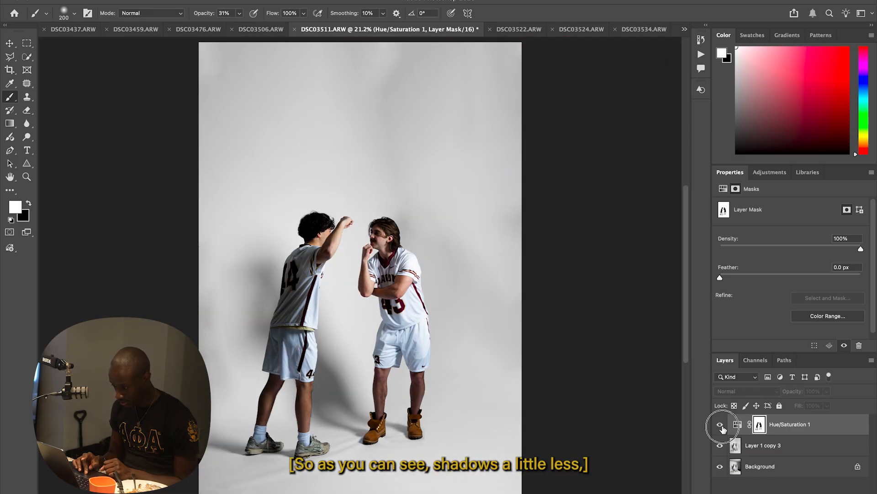
left_click(720, 425)
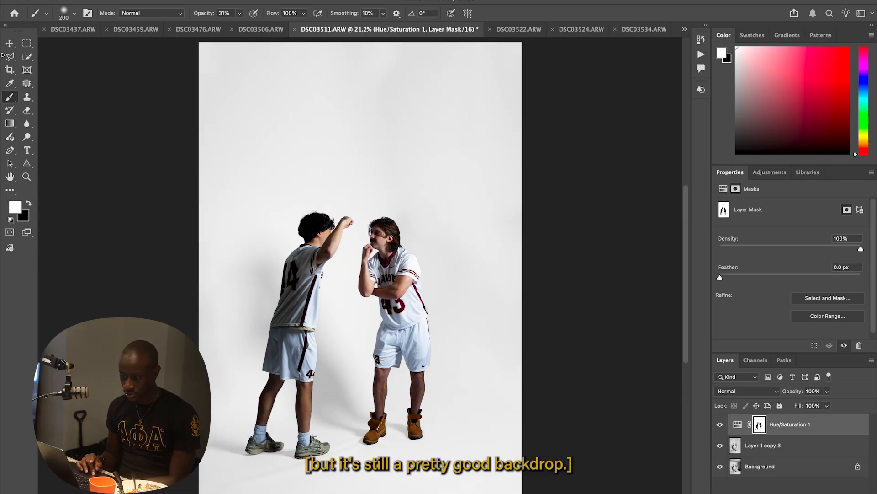
- Crop the image to 4:5 with the players centred, filling the empty strip beside the backdrop with Generative Expand
left_click(10, 70)
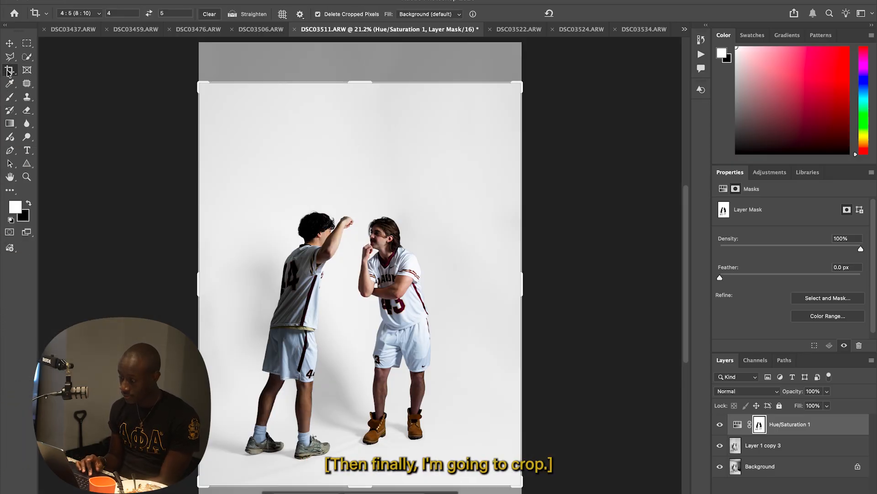
left_click(257, 279)
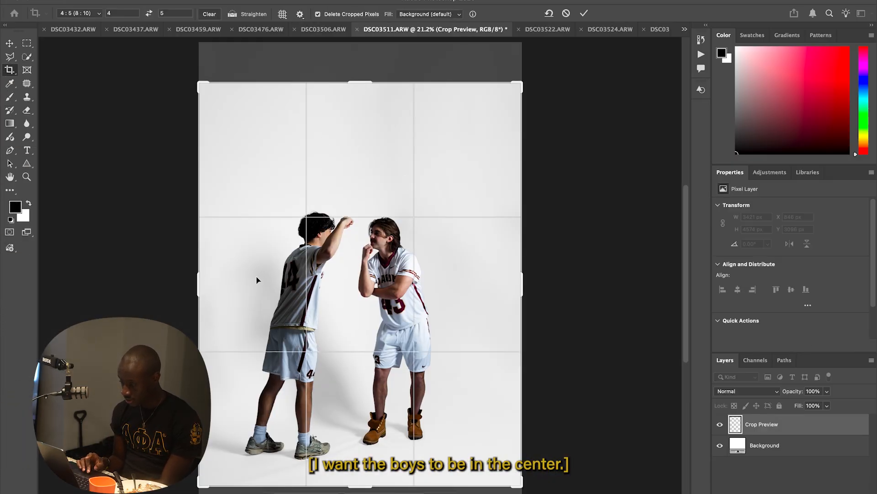
left_click_drag(338, 282, 348, 283)
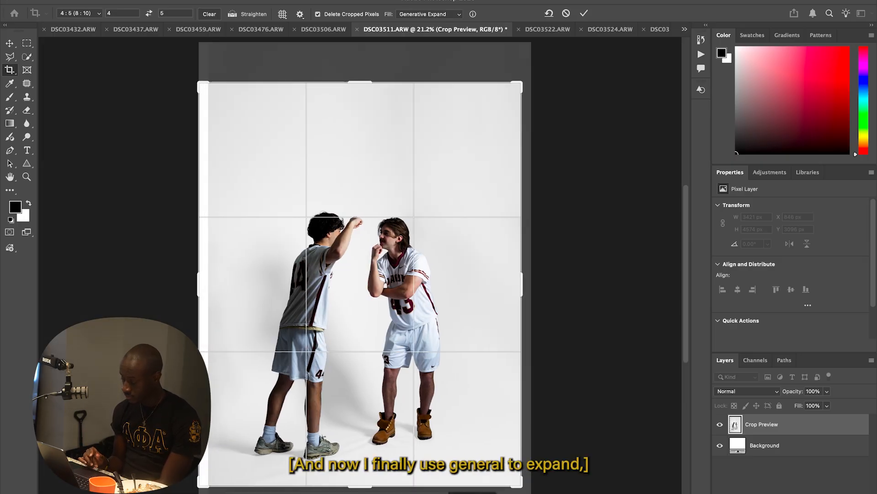
key("Return")
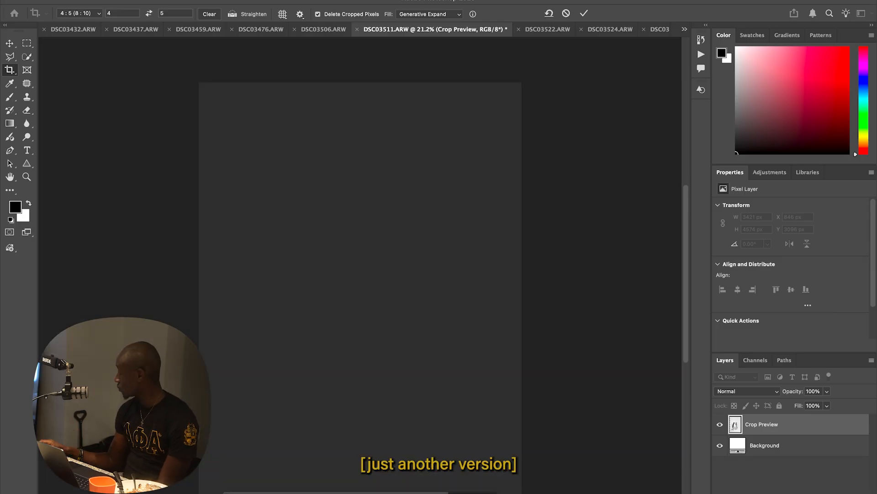